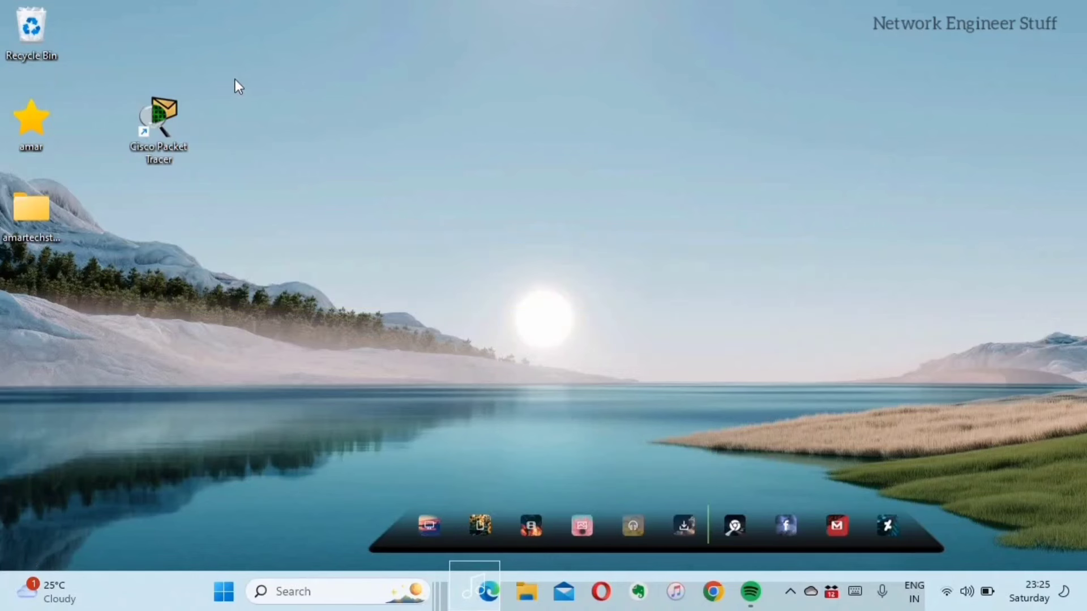
- Select the Cisco Packet Tracer desktop shortcut and launch the program
drag(96, 219, 233, 80)
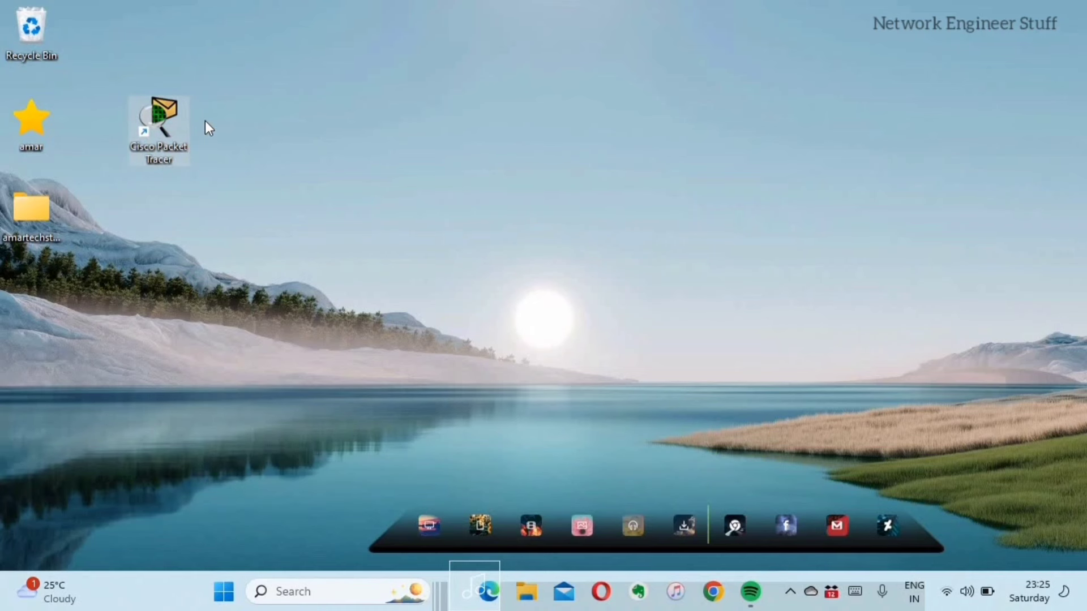
key(Return)
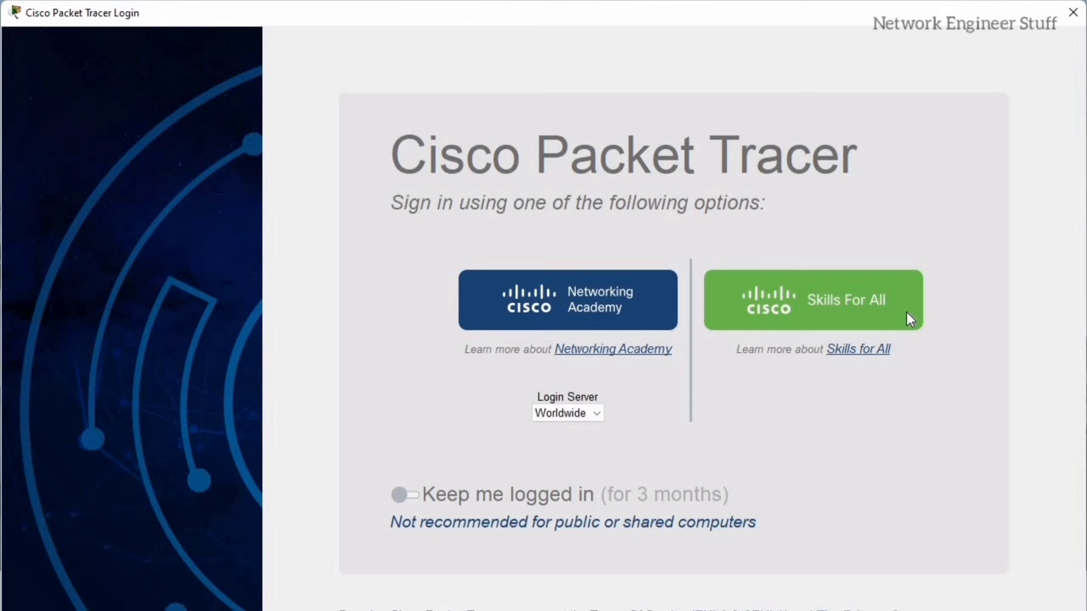
- Close the Packet Tracer login screen without signing in and bring up the Quick Settings Wi-Fi list
click(1072, 15)
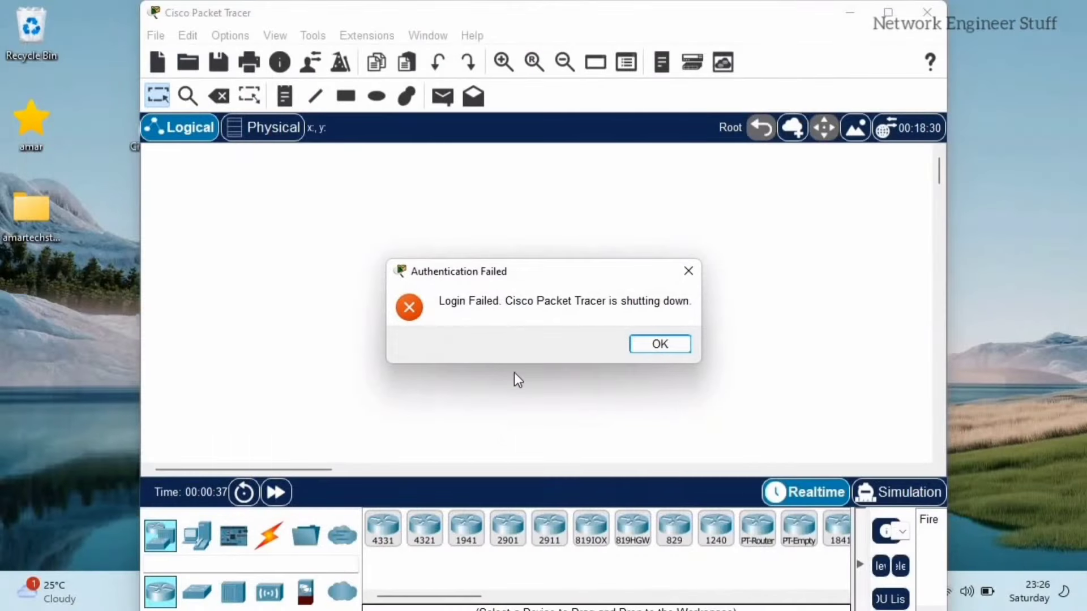
click(660, 345)
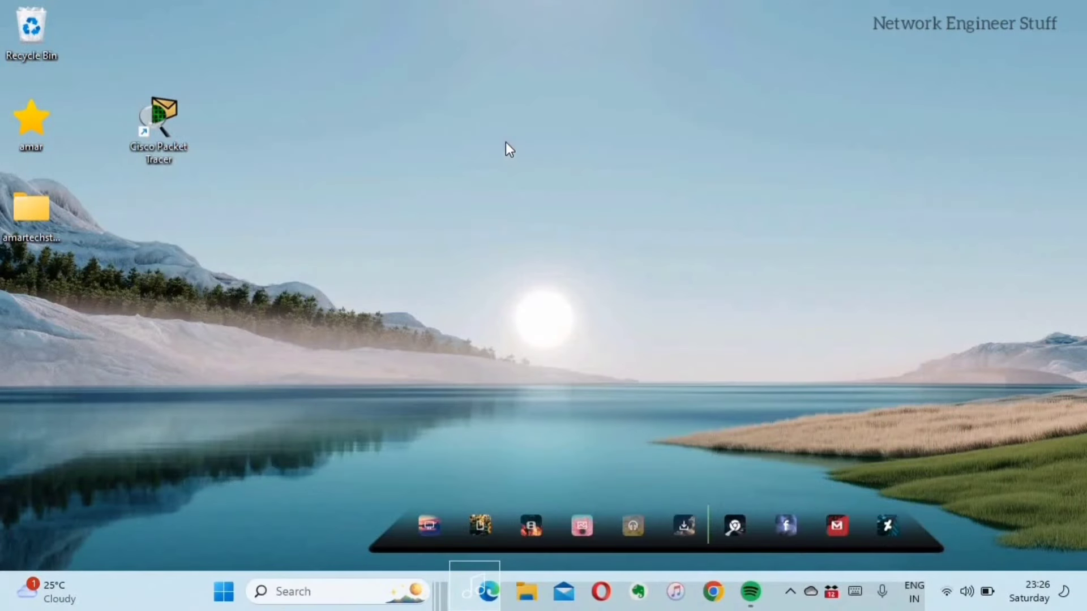
click(951, 601)
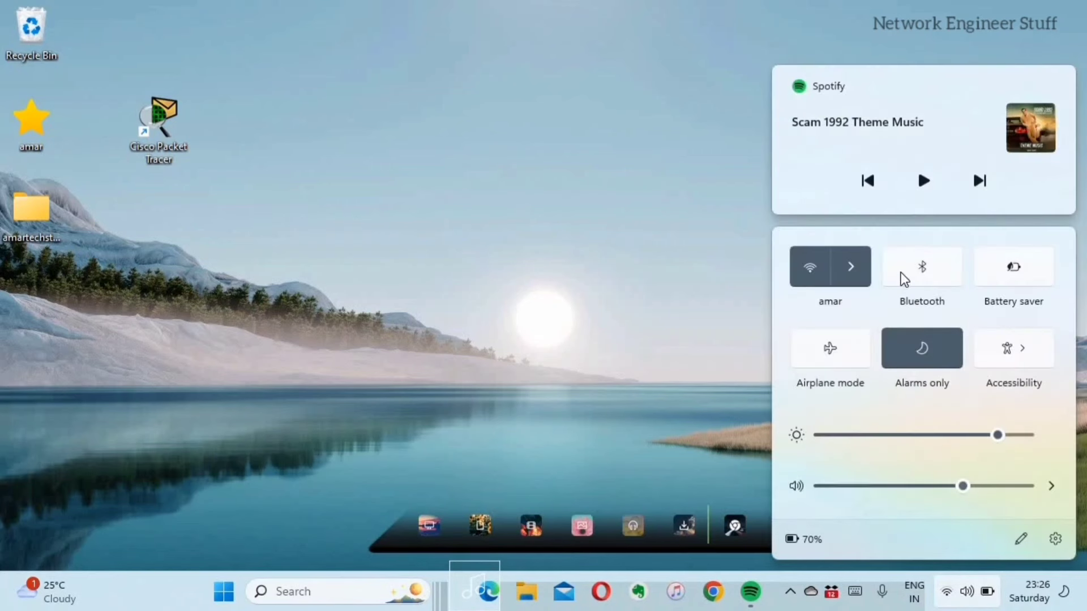
click(851, 281)
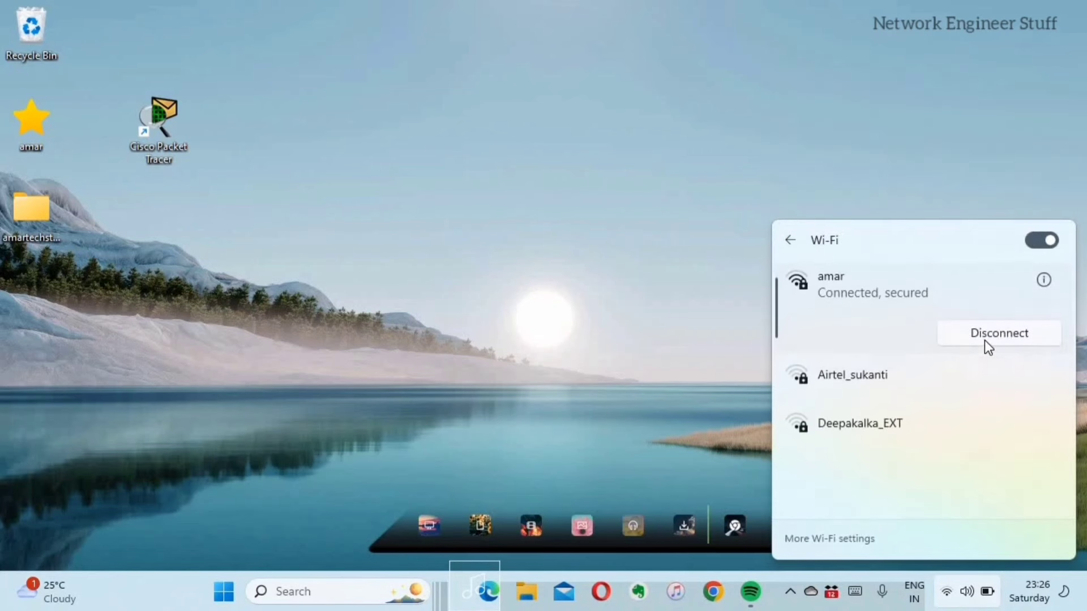
- Dismiss the Wi-Fi network list so Packet Tracer runs offline
click(644, 341)
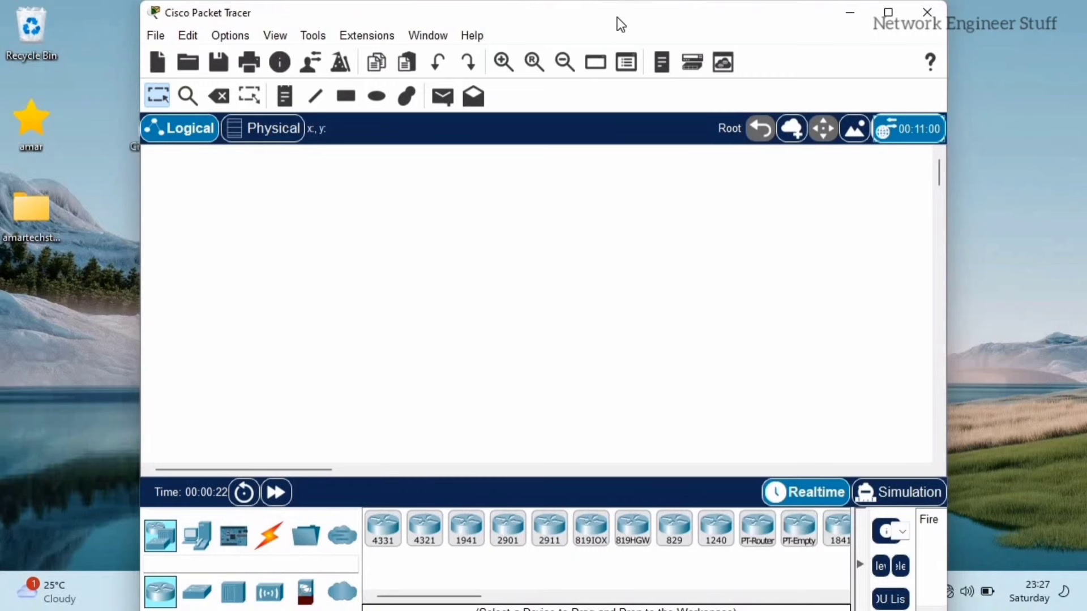
- Reconnect the computer to its Wi-Fi network from Quick Settings
drag(566, 7, 517, 7)
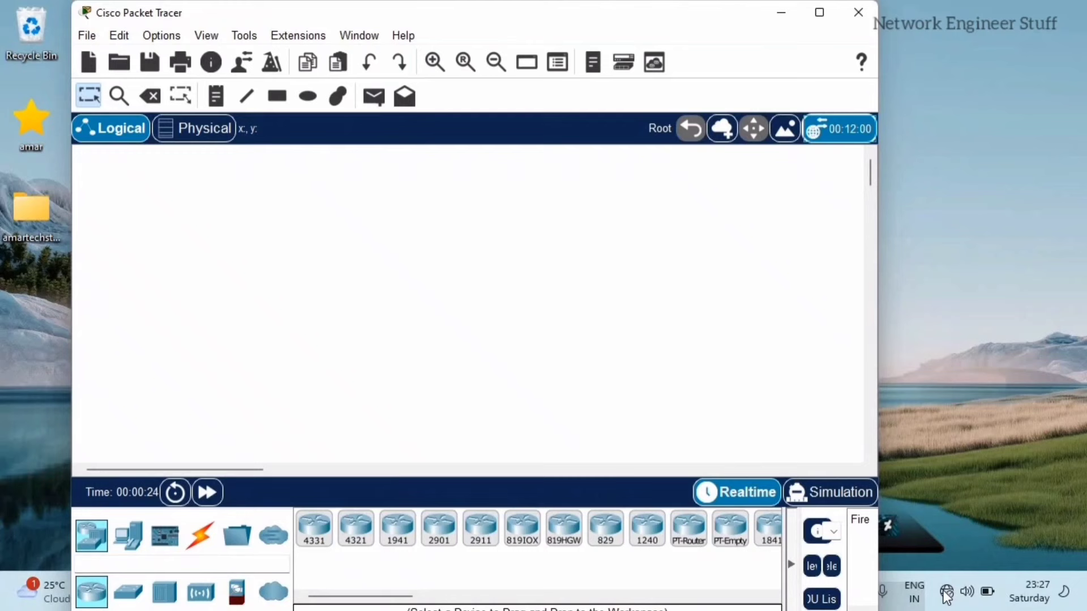
click(967, 592)
click(861, 279)
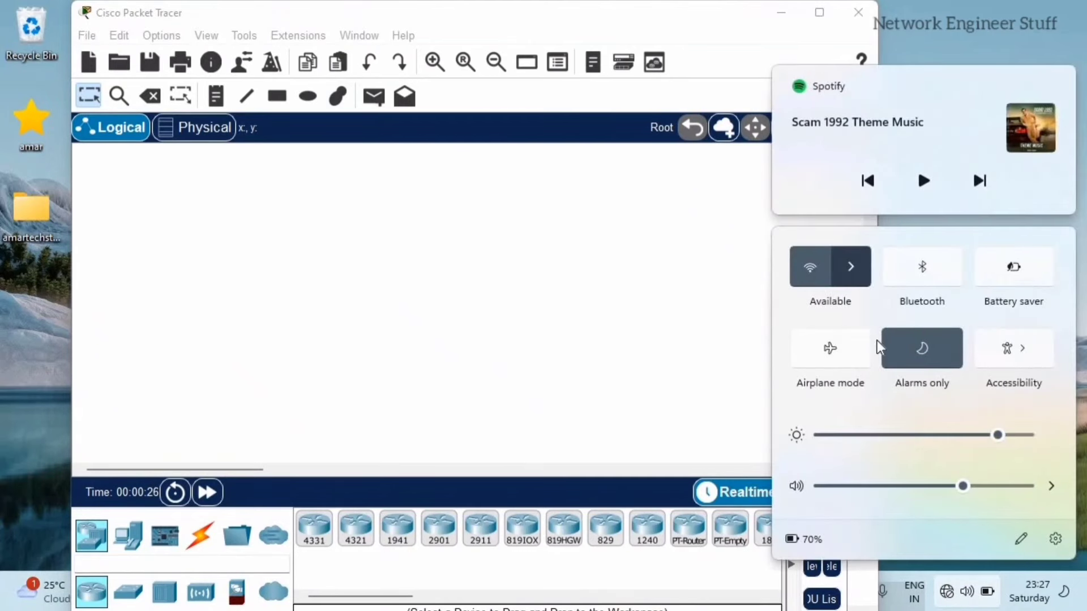
click(998, 357)
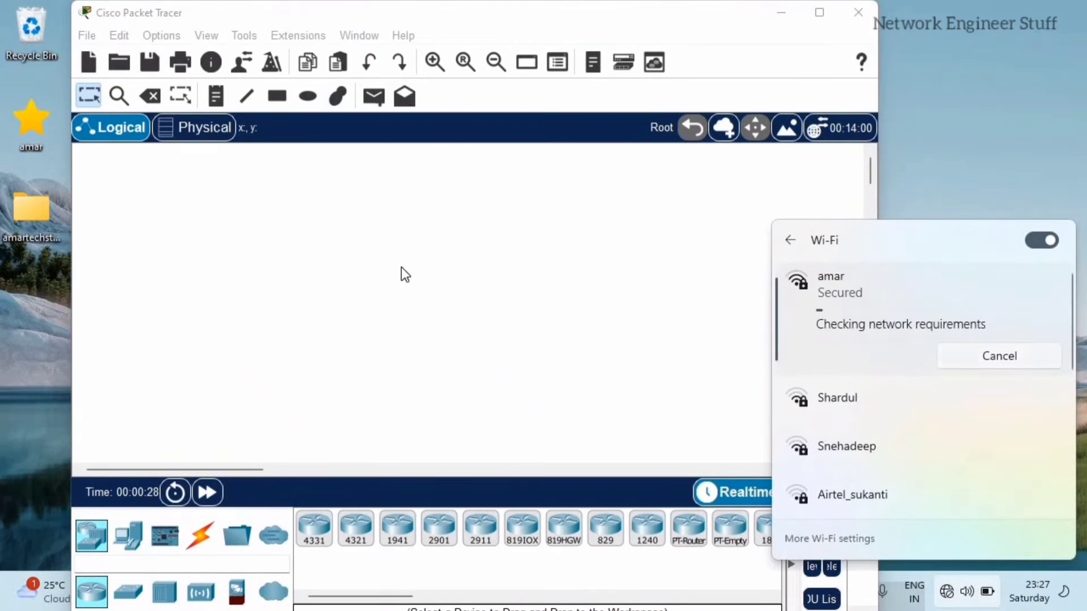
click(404, 274)
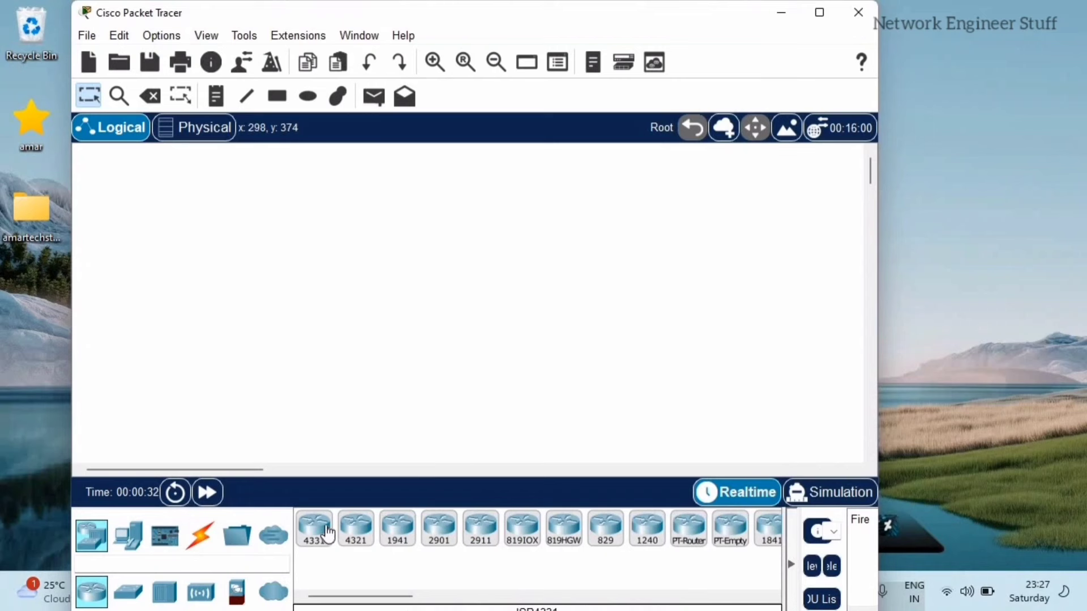
- Place an ISR4331 router on the workspace, then quit Packet Tracer without saving
drag(327, 534, 344, 232)
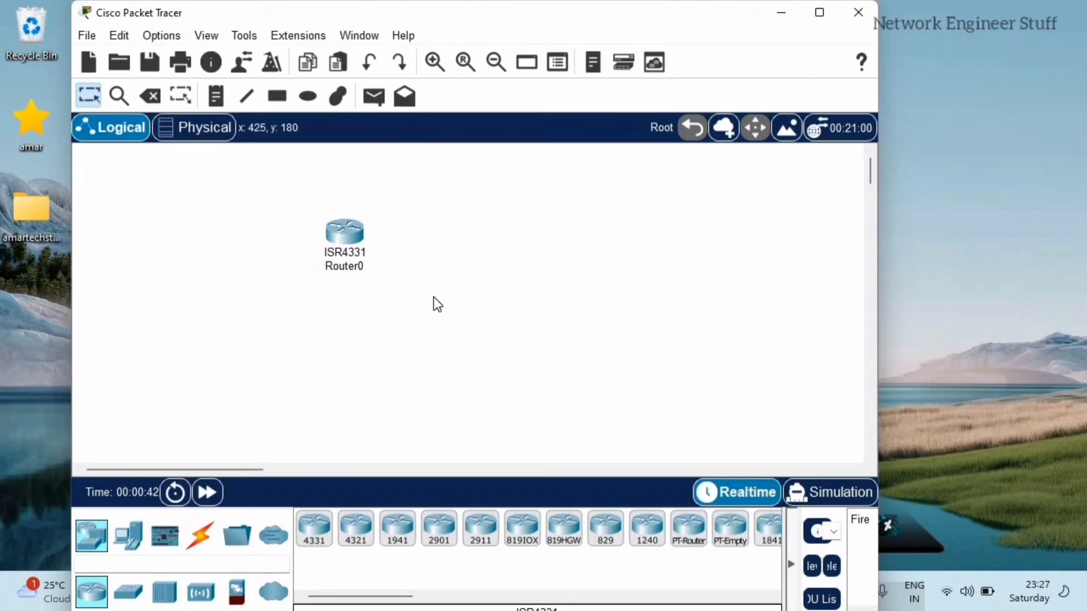
click(858, 12)
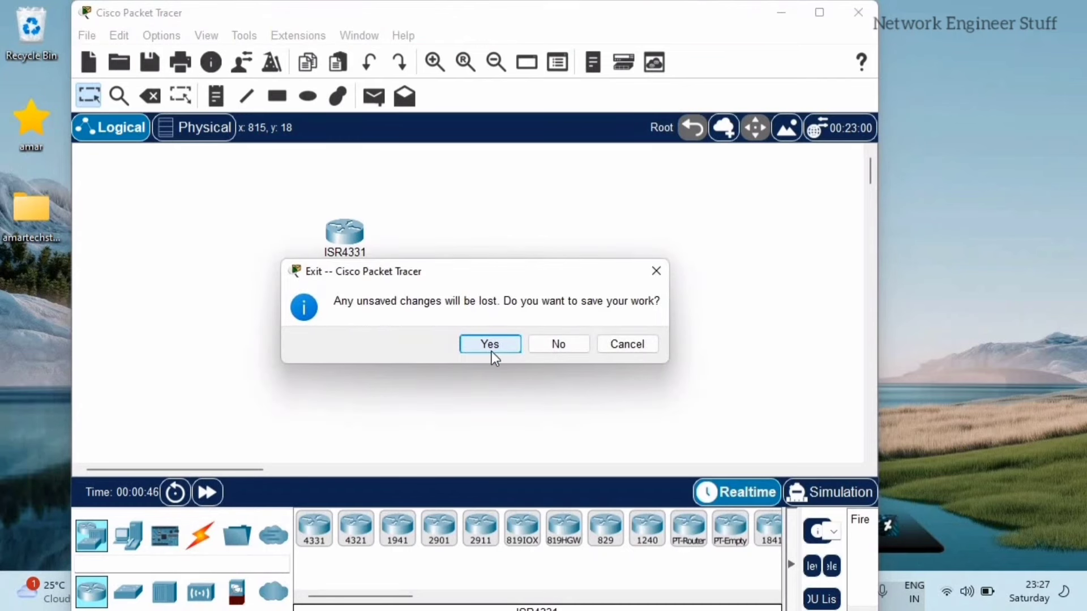
click(545, 342)
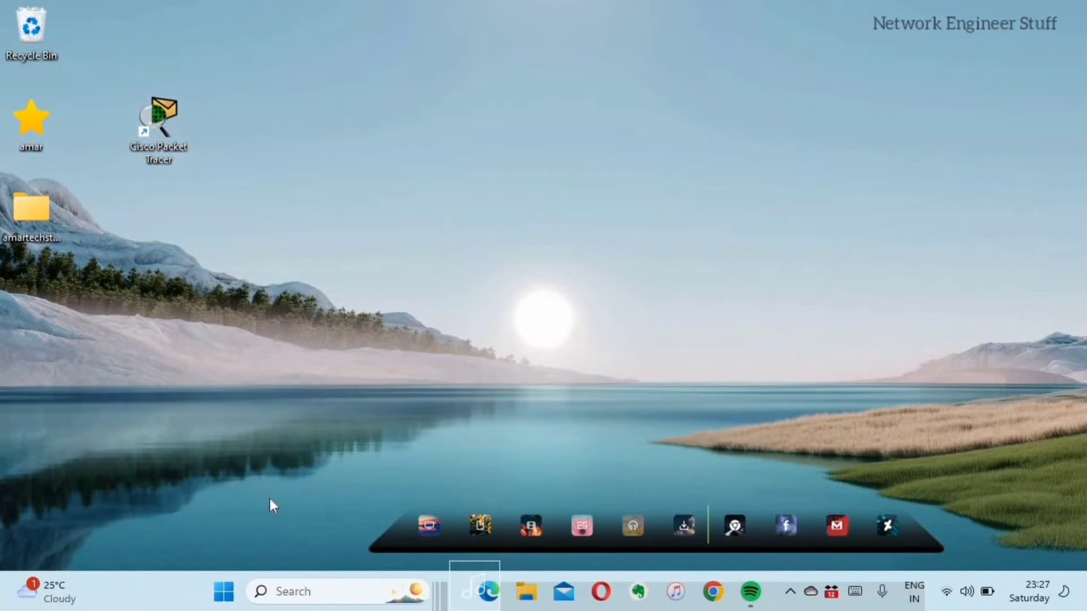
- Search Windows for 'firewall' and open the Advanced Security best match
click(291, 592)
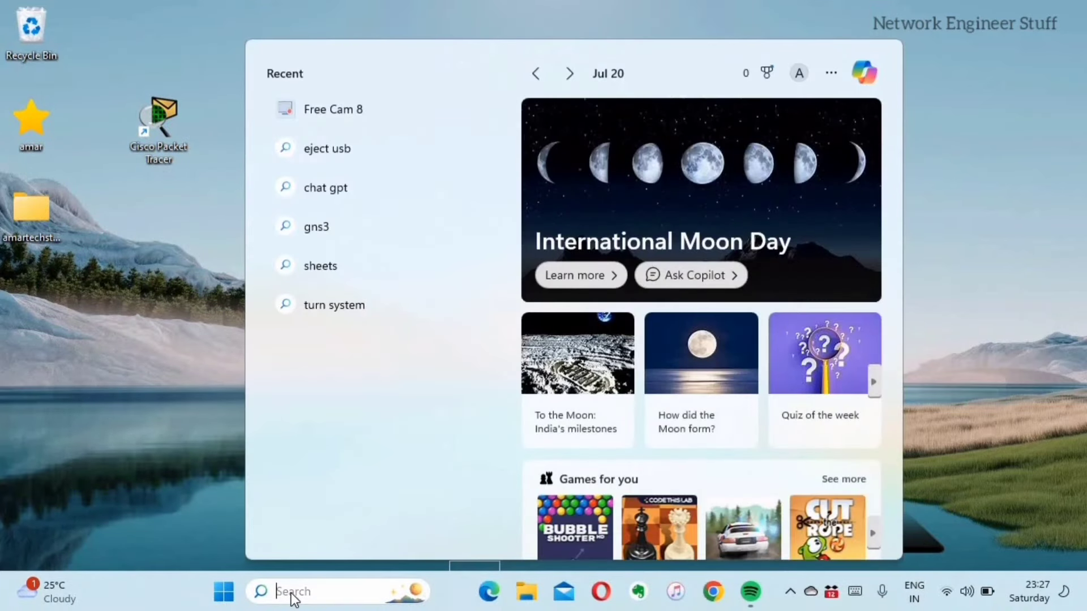
text(firewall)
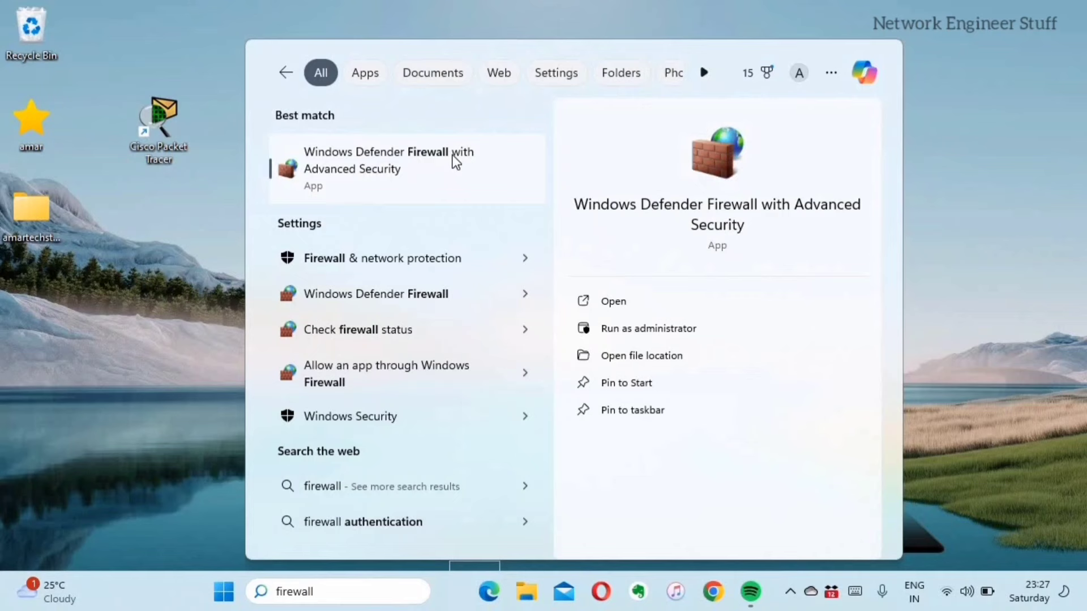
click(389, 182)
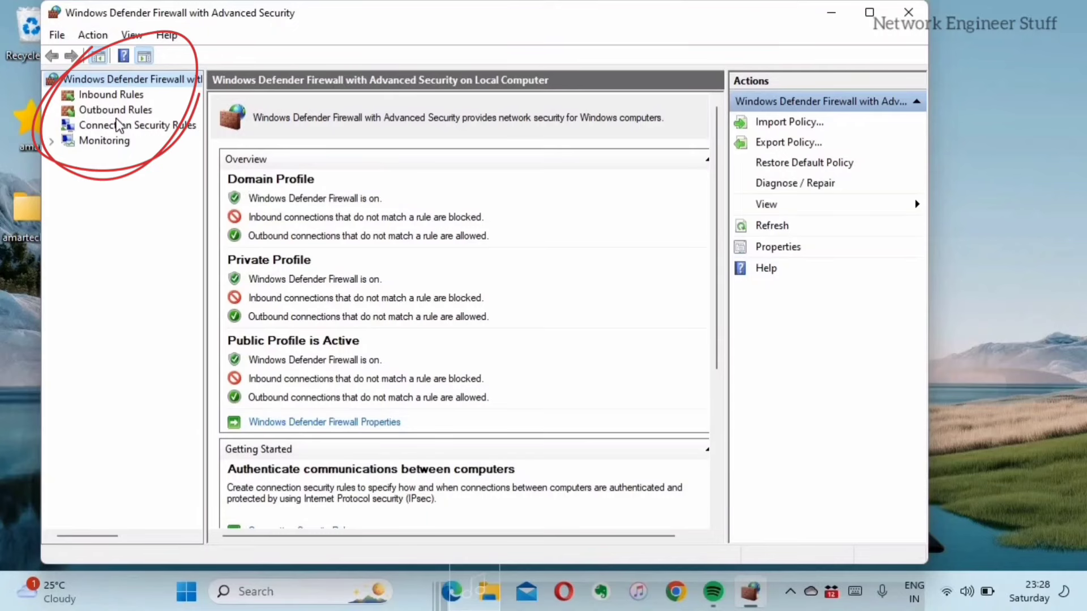
- Select Inbound Rules and start a New Rule from the Action menu
click(113, 95)
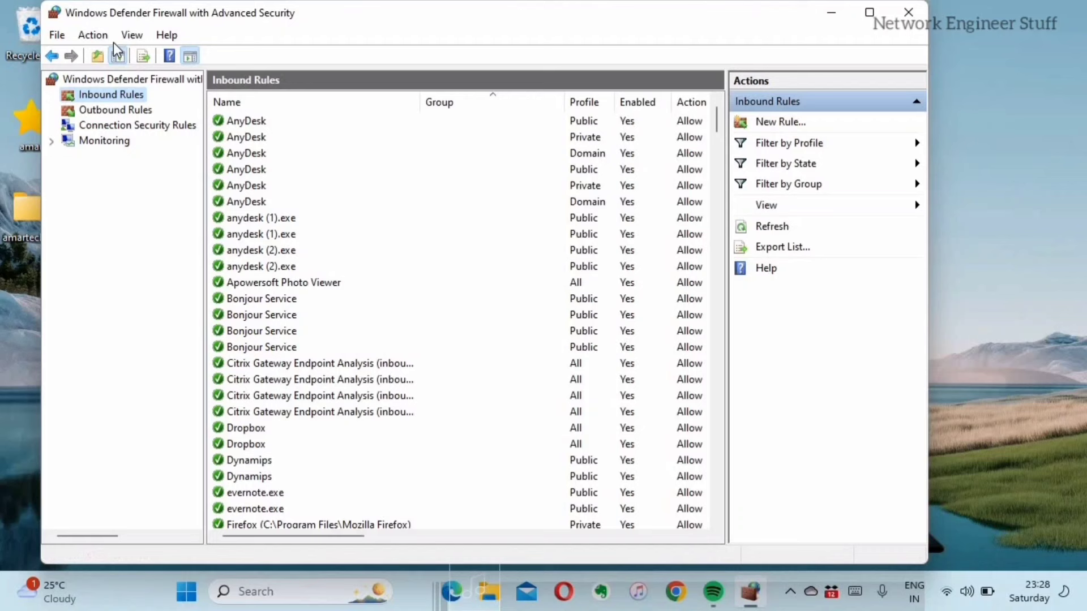
click(95, 35)
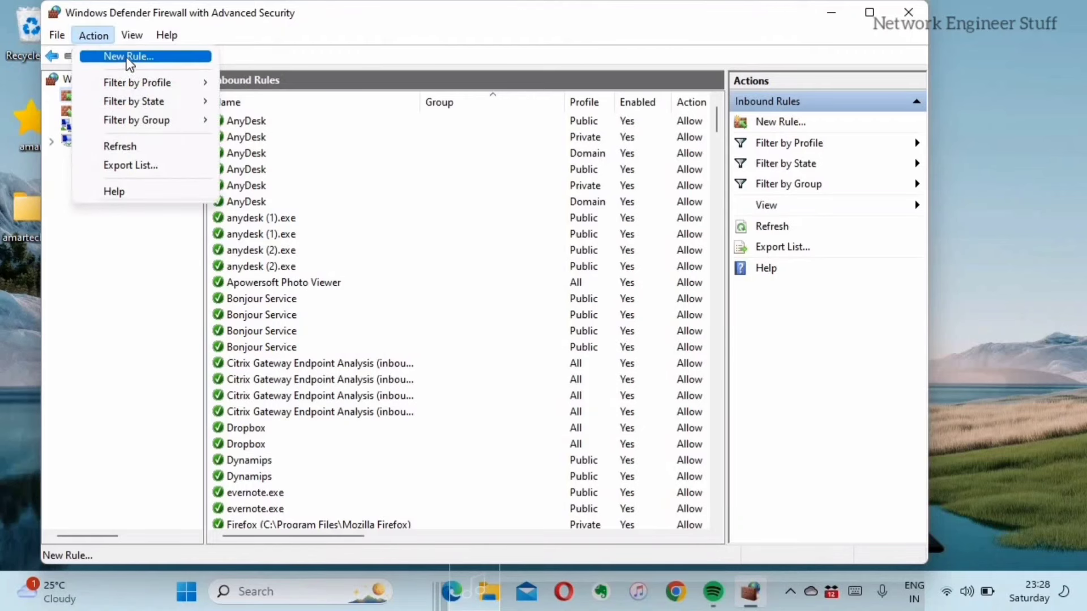
click(128, 57)
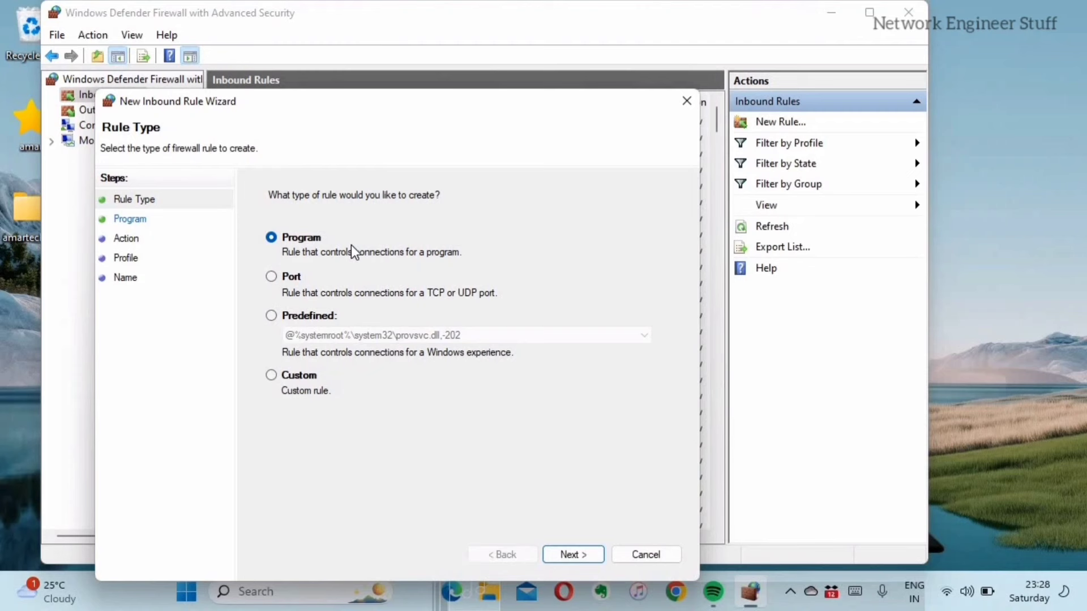
- Keep the Program rule type and browse for the program's executable
click(577, 559)
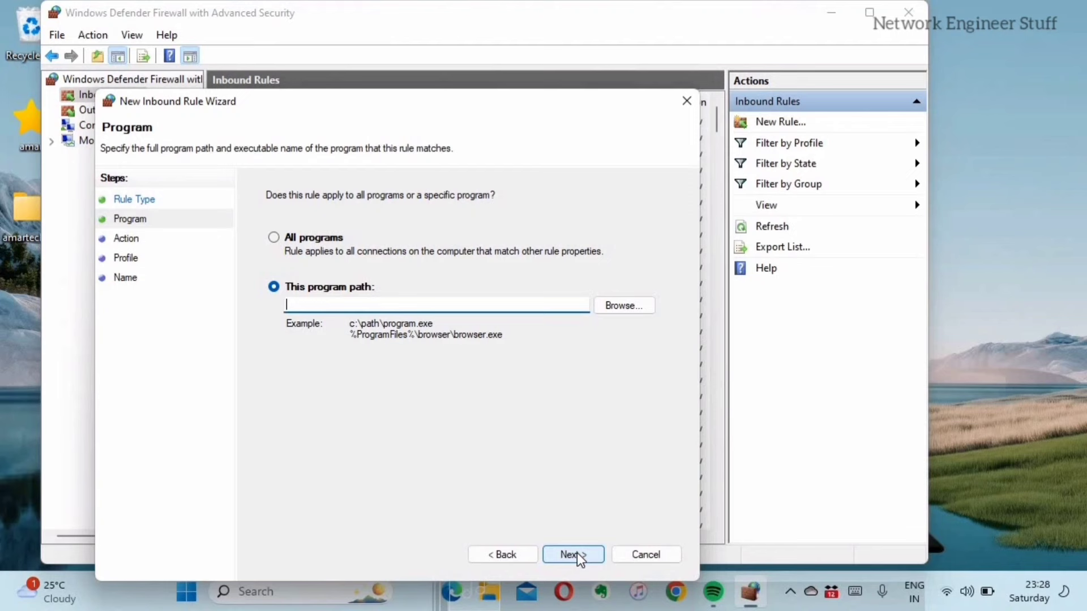
click(625, 309)
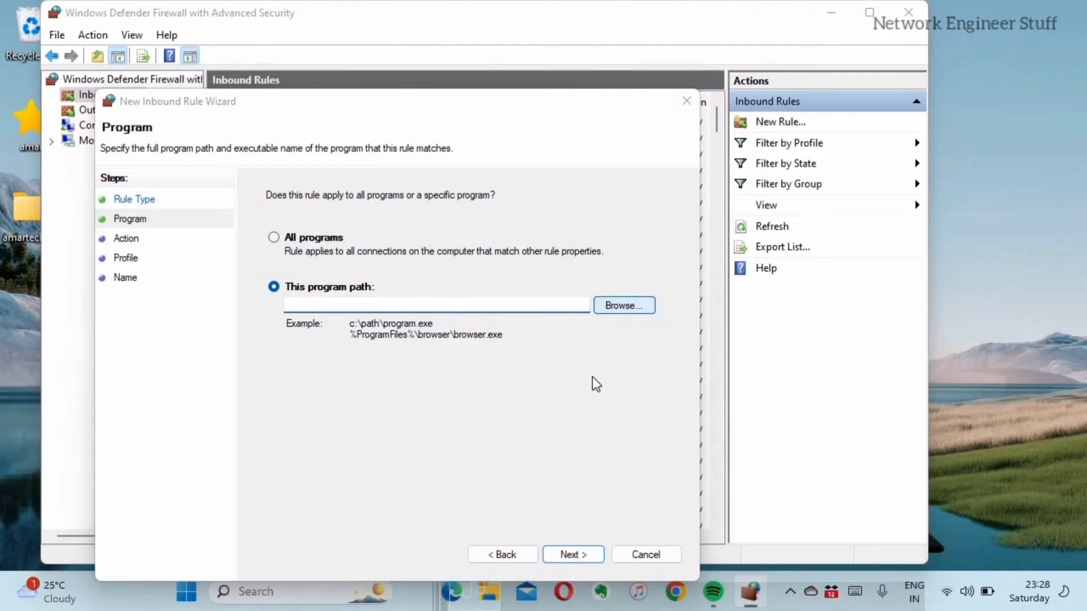
- Navigate to C:\Program Files\Cisco Packet Tracer 8.2.1\bin and choose PacketTracer.exe
click(214, 427)
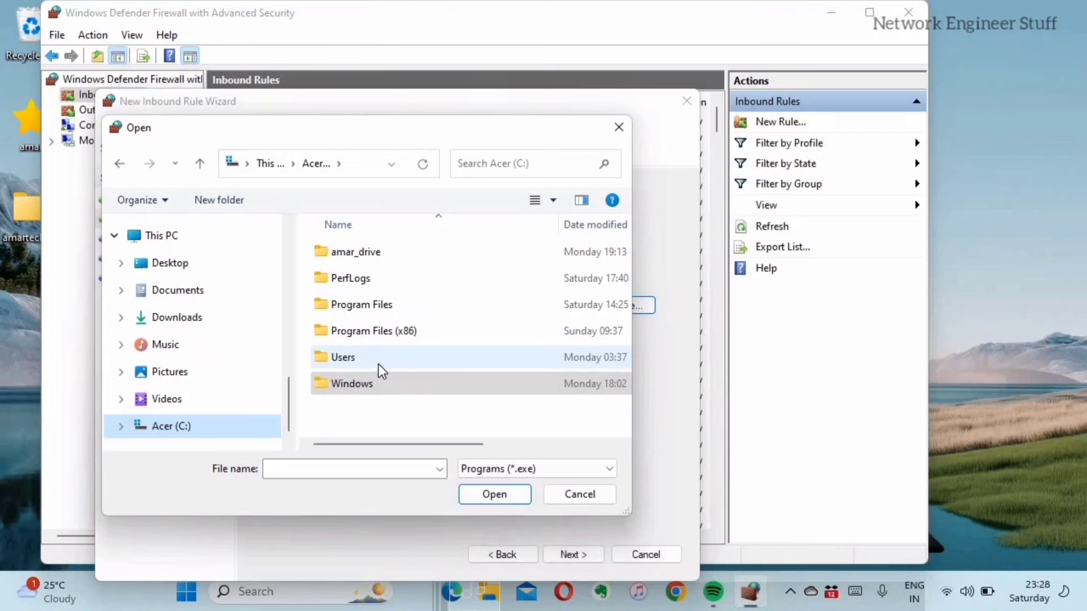
double_click(374, 306)
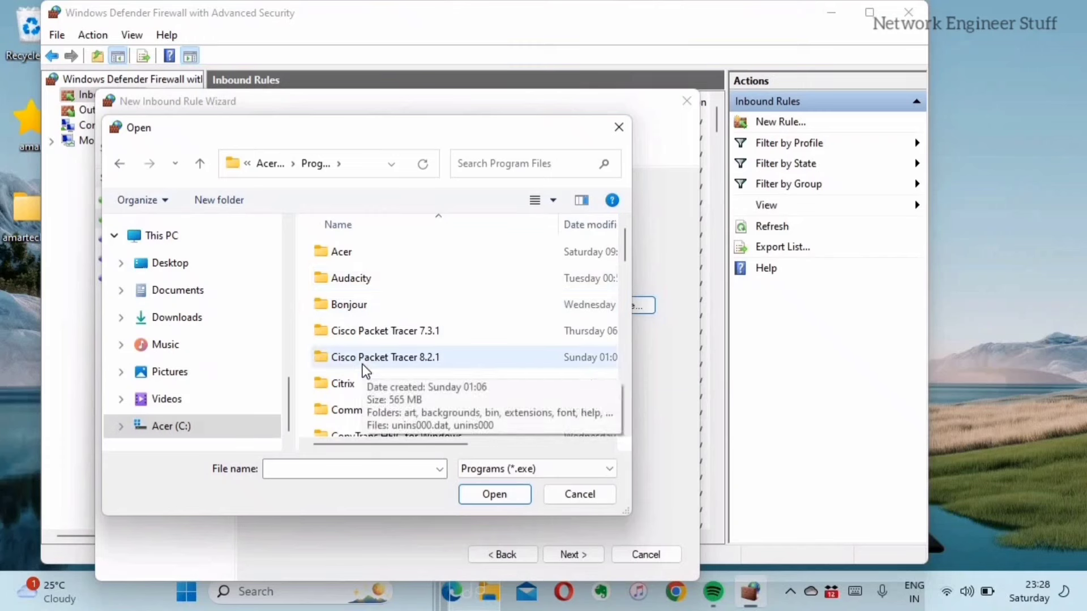
double_click(365, 357)
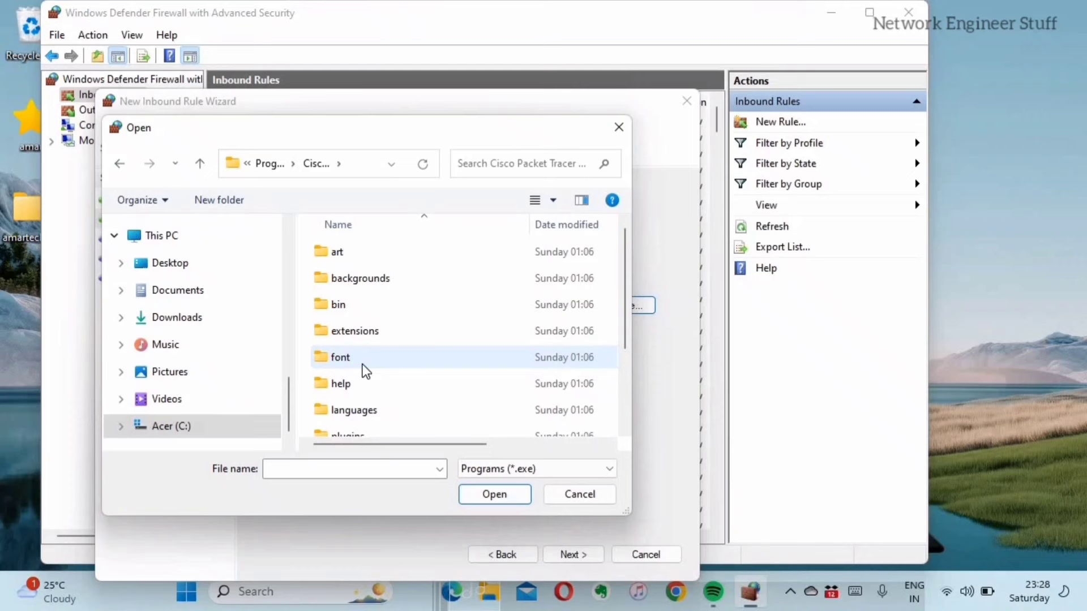
scroll(372, 357, down, 1)
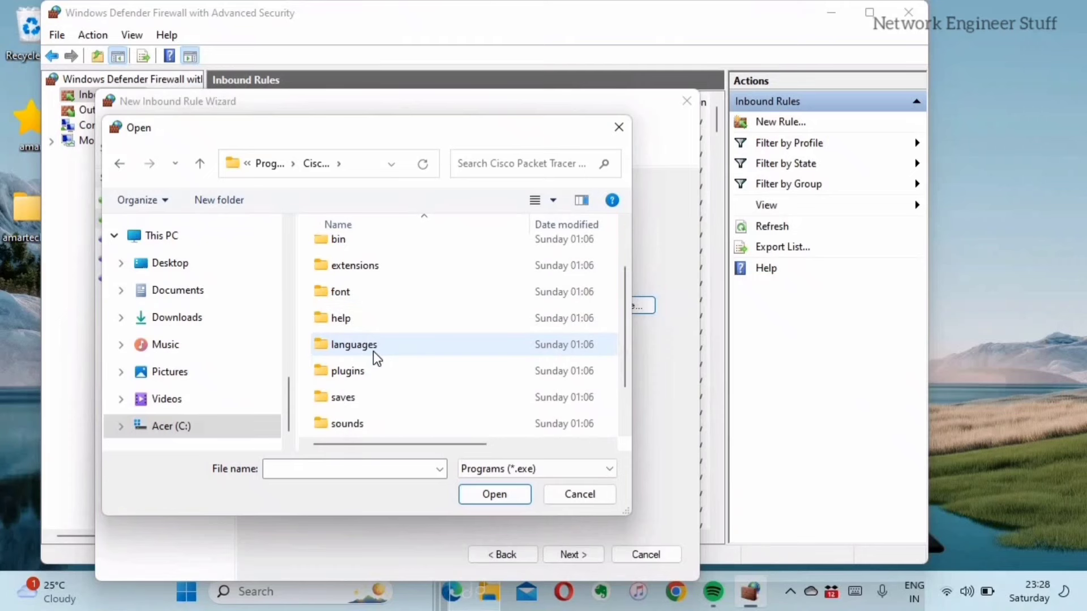
scroll(371, 357, up, 1)
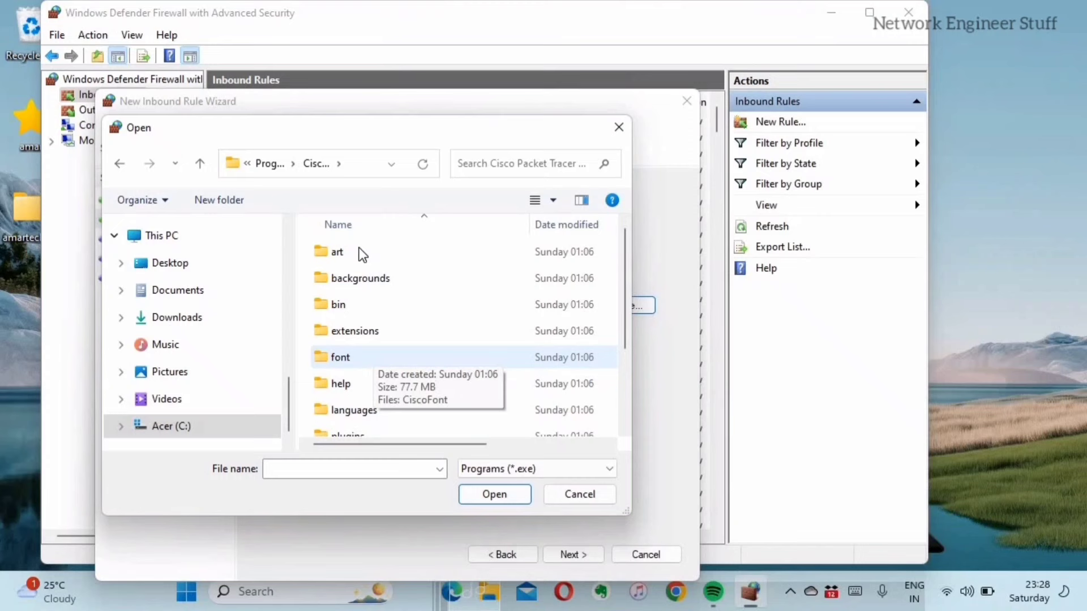
double_click(342, 310)
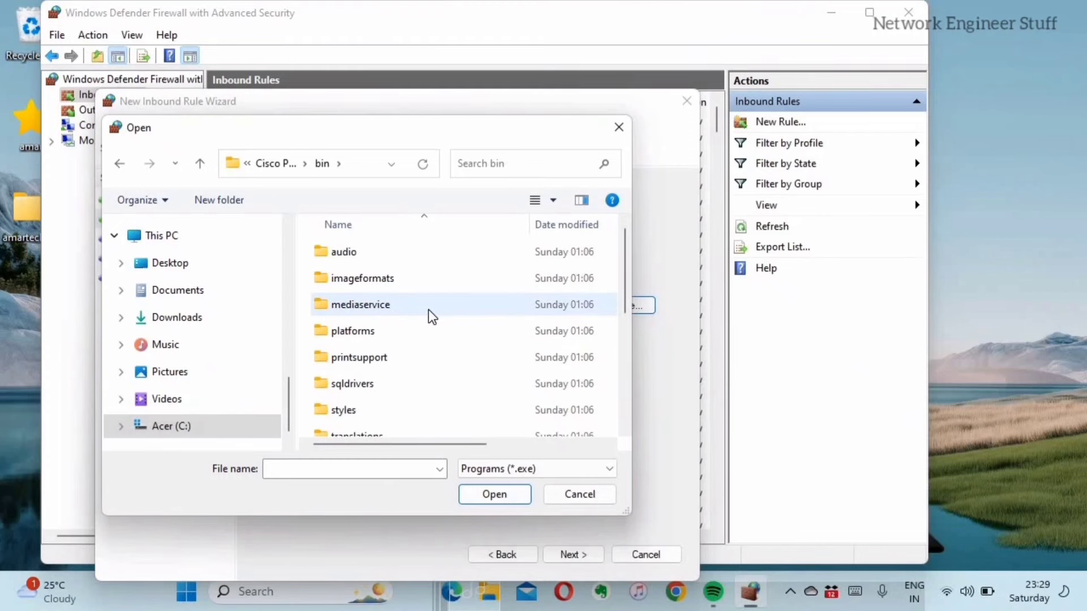
scroll(431, 315, down, 4)
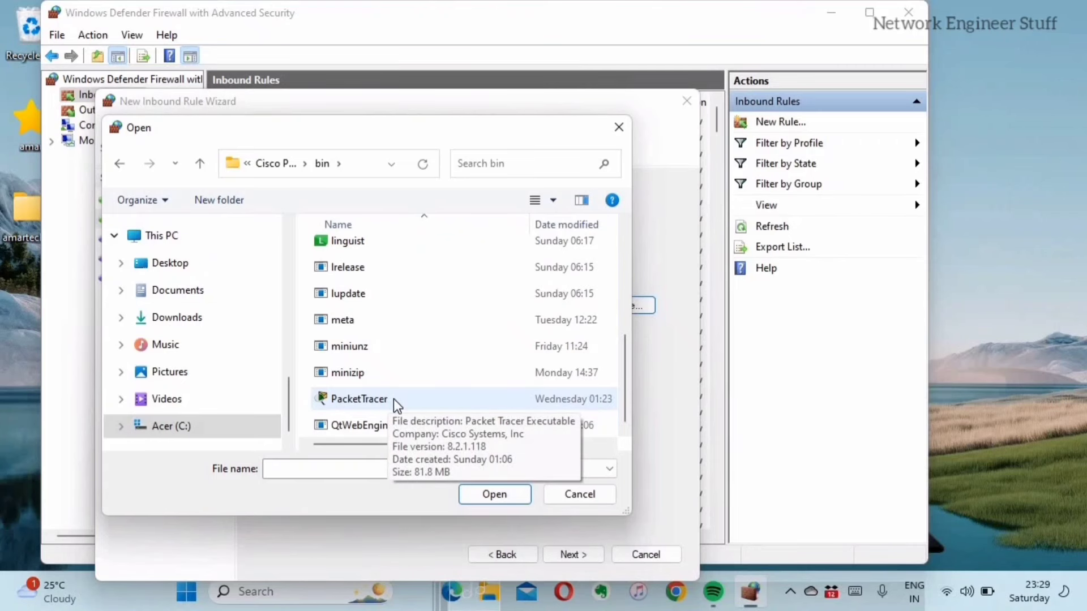
double_click(396, 403)
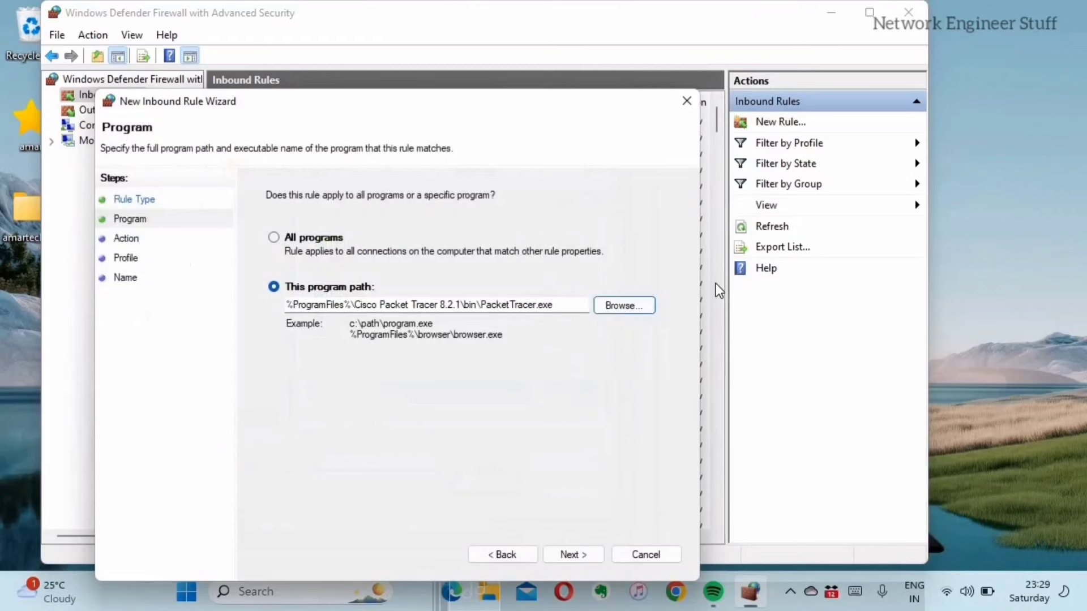
- Set the inbound rule to Block the connection on all profiles and name it 'cpt'
click(570, 555)
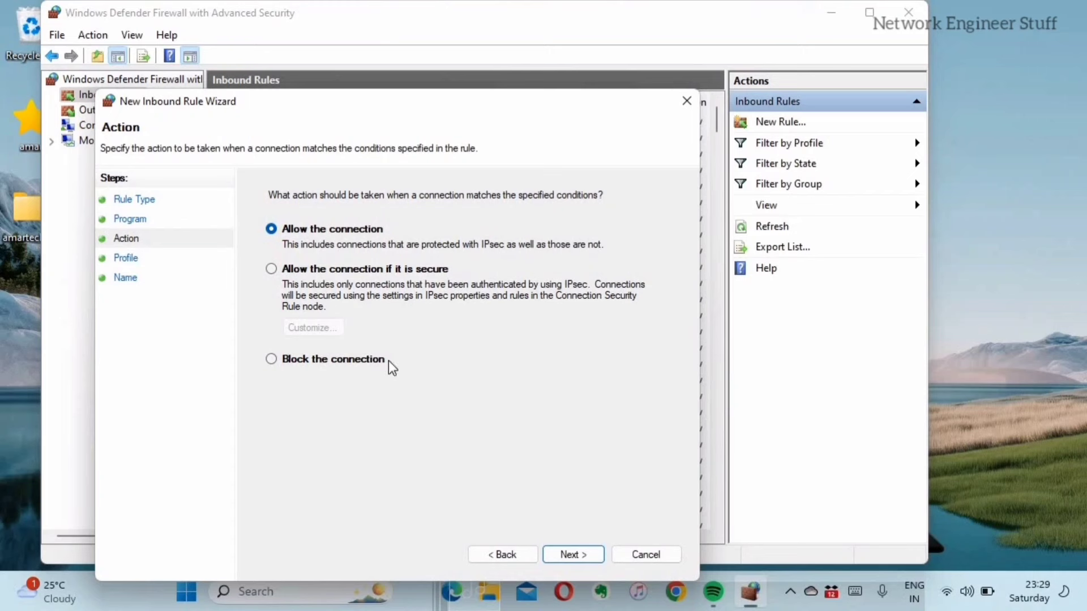
click(418, 361)
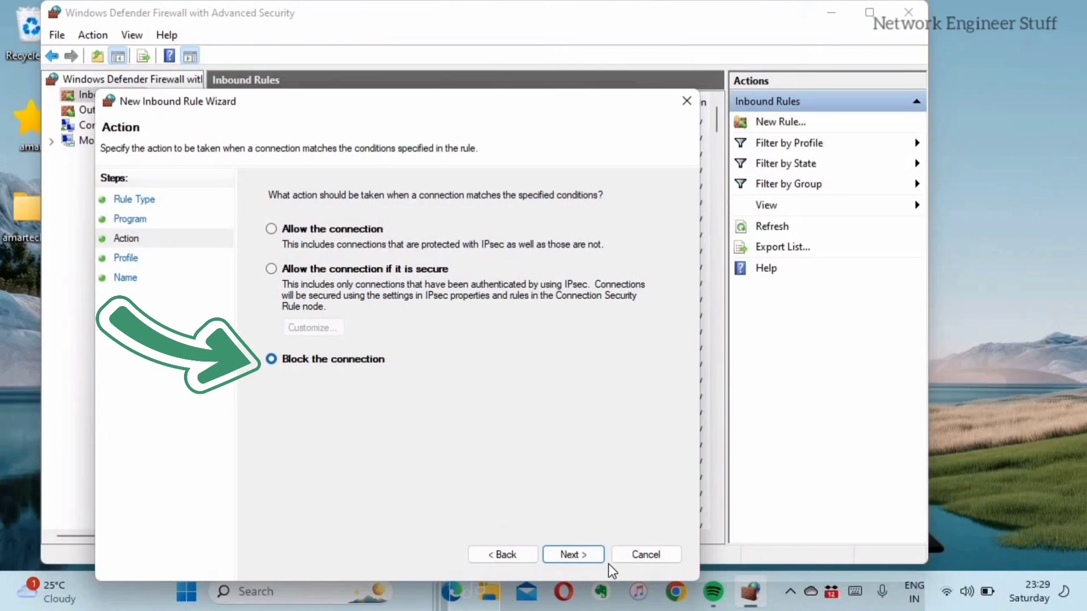
click(573, 555)
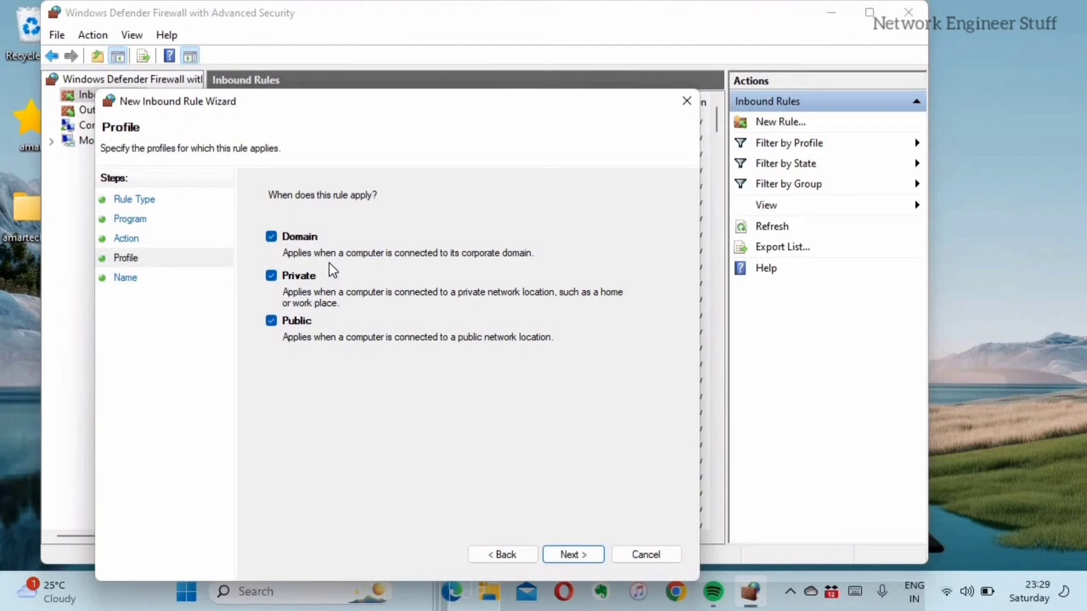
click(578, 557)
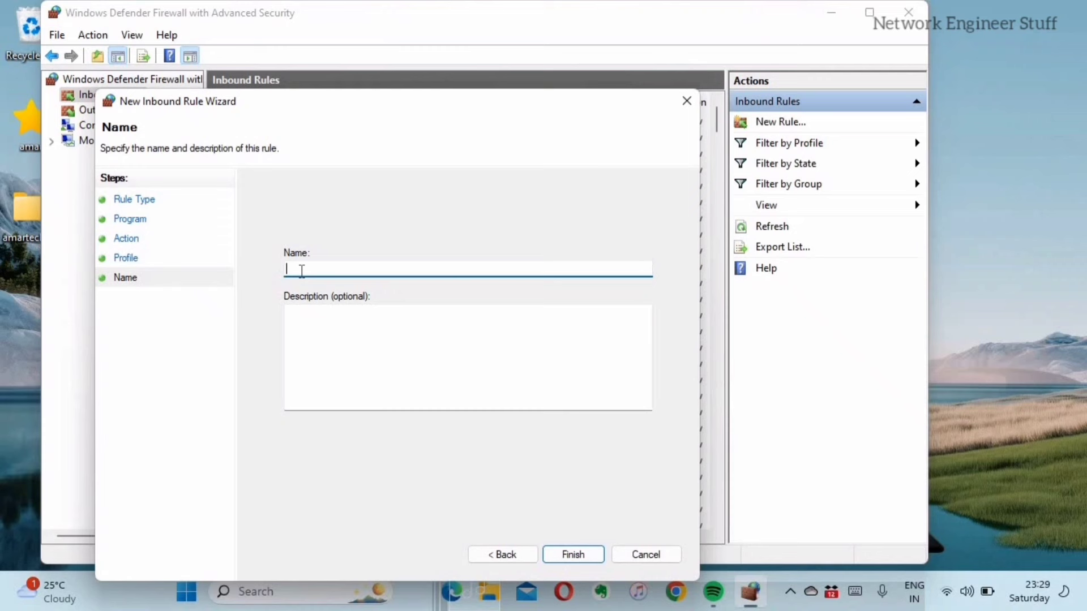
text(cpt)
click(573, 556)
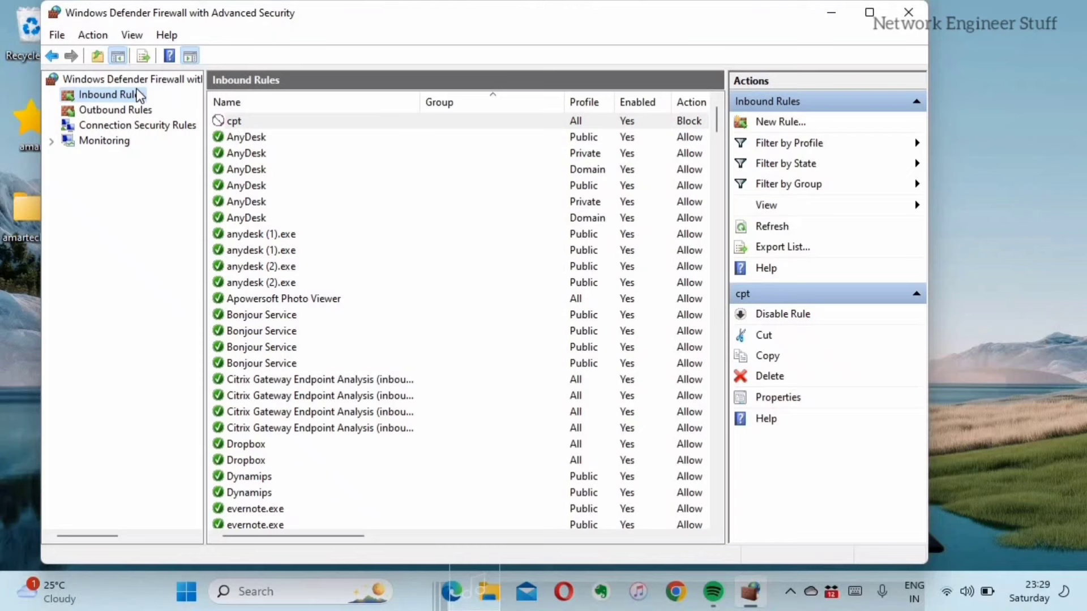
- Start a new outbound Program rule from the Outbound Rules Action menu
click(129, 112)
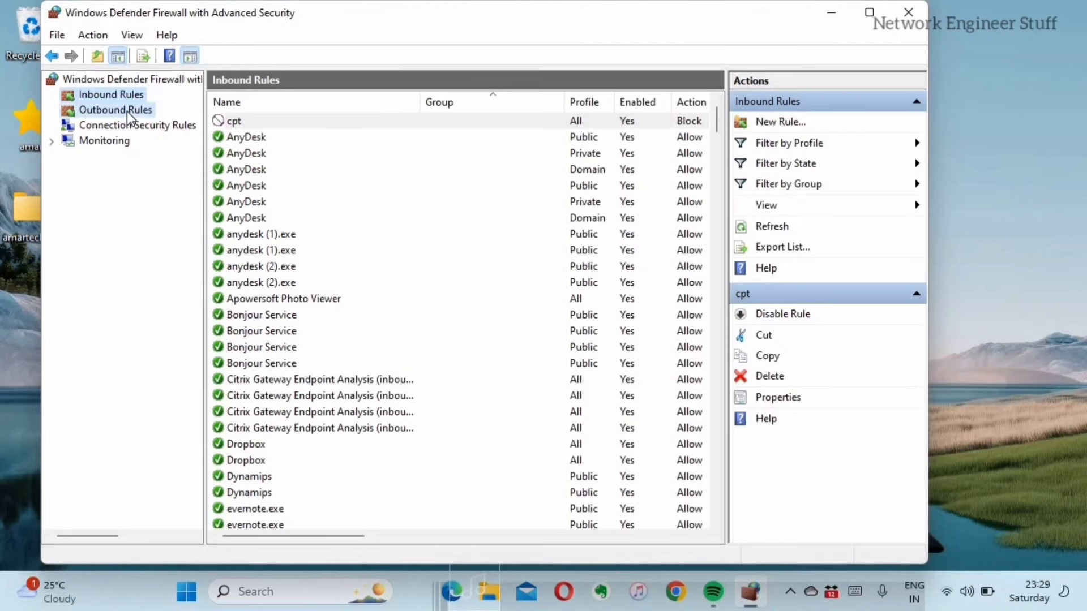
click(92, 36)
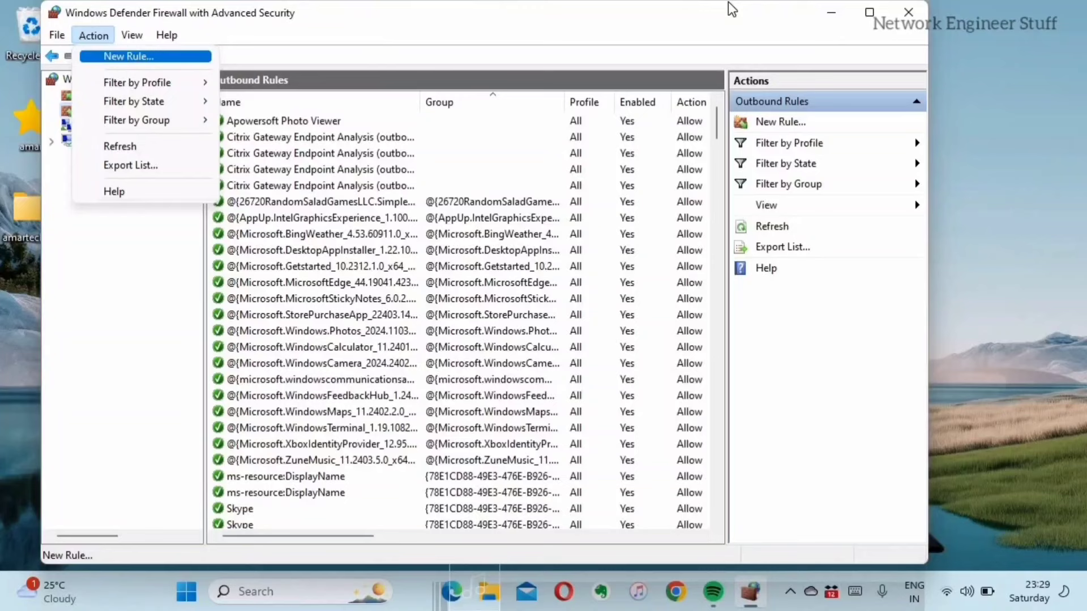
click(126, 57)
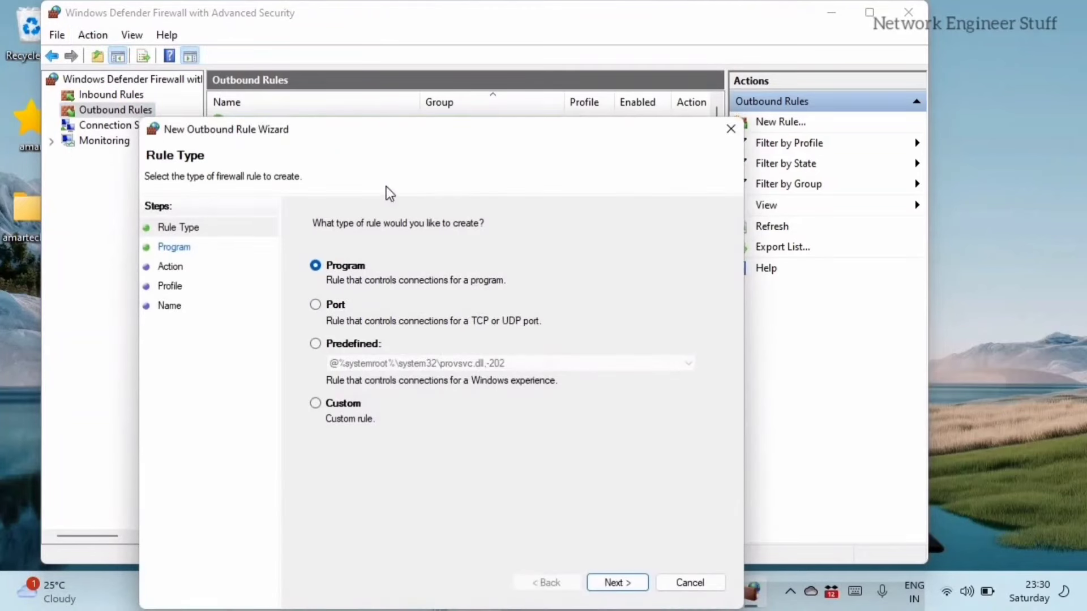
click(626, 586)
- Browse to Cisco Packet Tracer 8.2.1\bin and choose PacketTracer.exe as the program
click(664, 333)
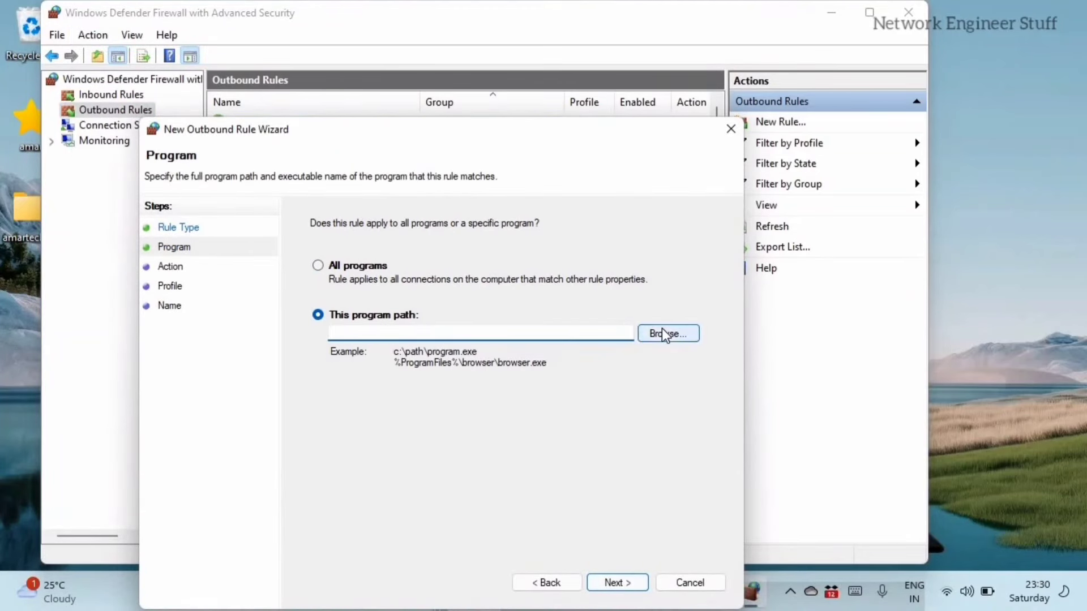
click(218, 447)
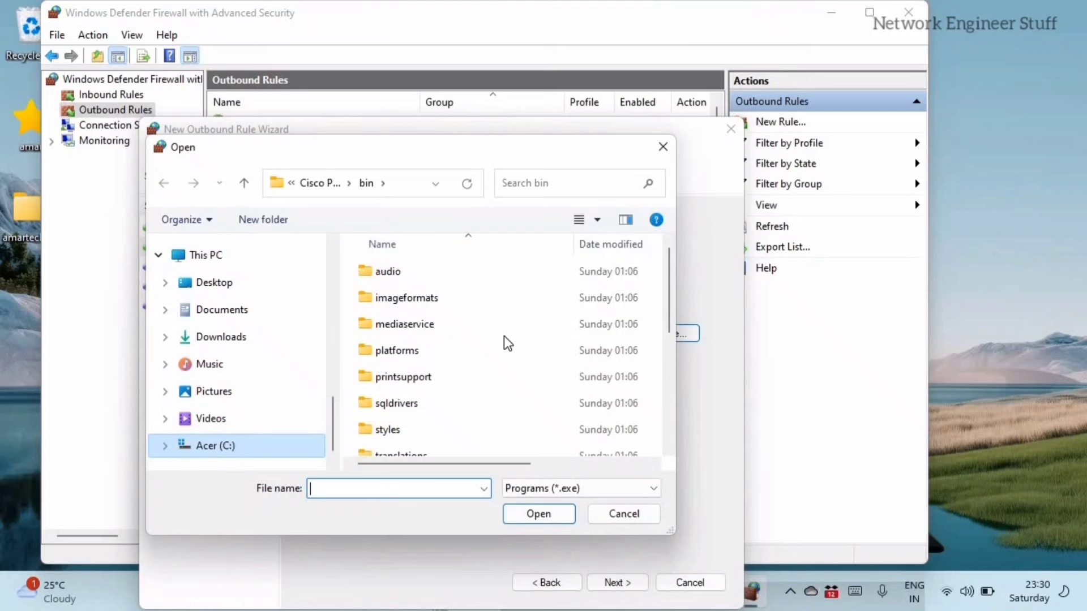
click(425, 332)
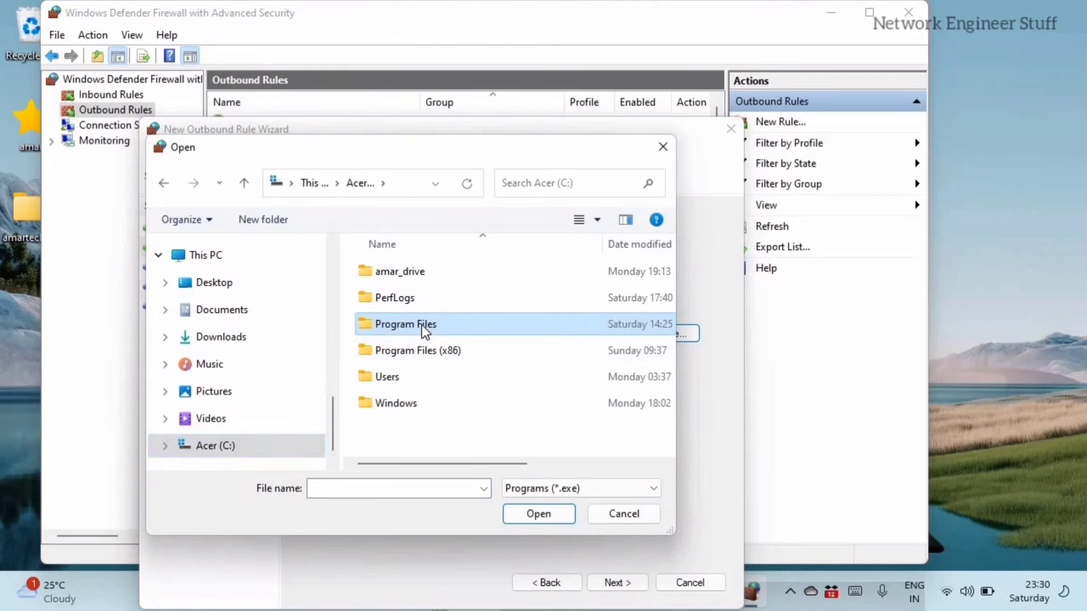
double_click(425, 331)
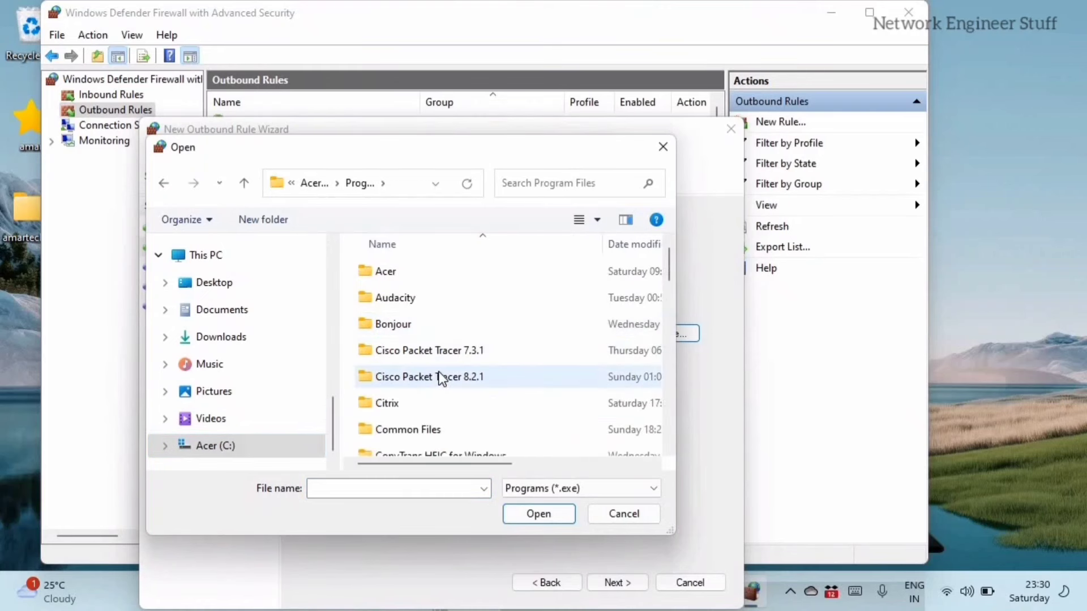
double_click(444, 376)
scroll(447, 354, down, 2)
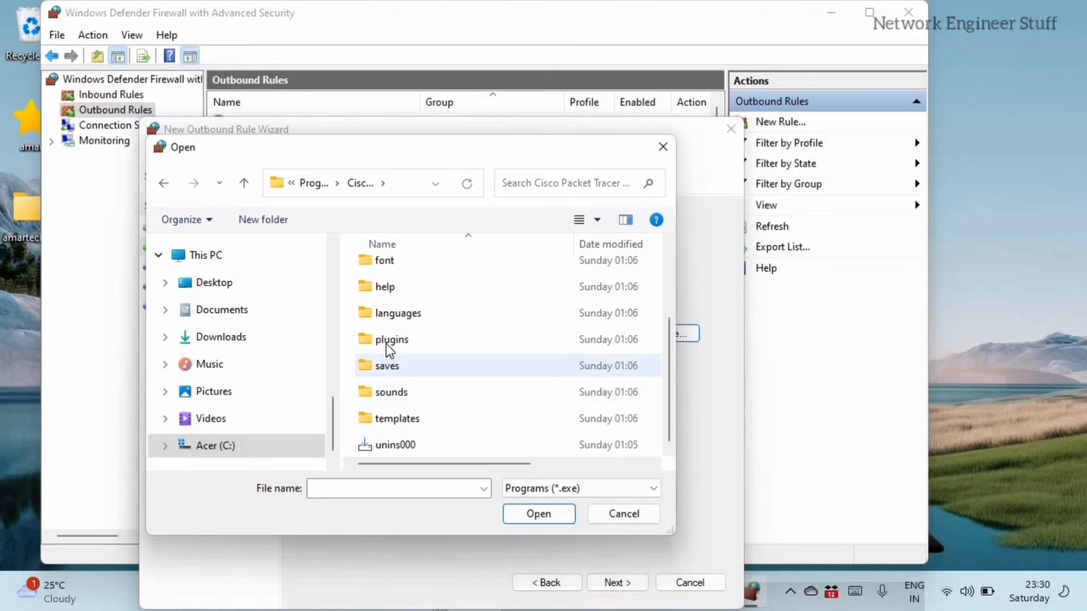
scroll(444, 359, up, 2)
double_click(382, 333)
scroll(413, 340, down, 6)
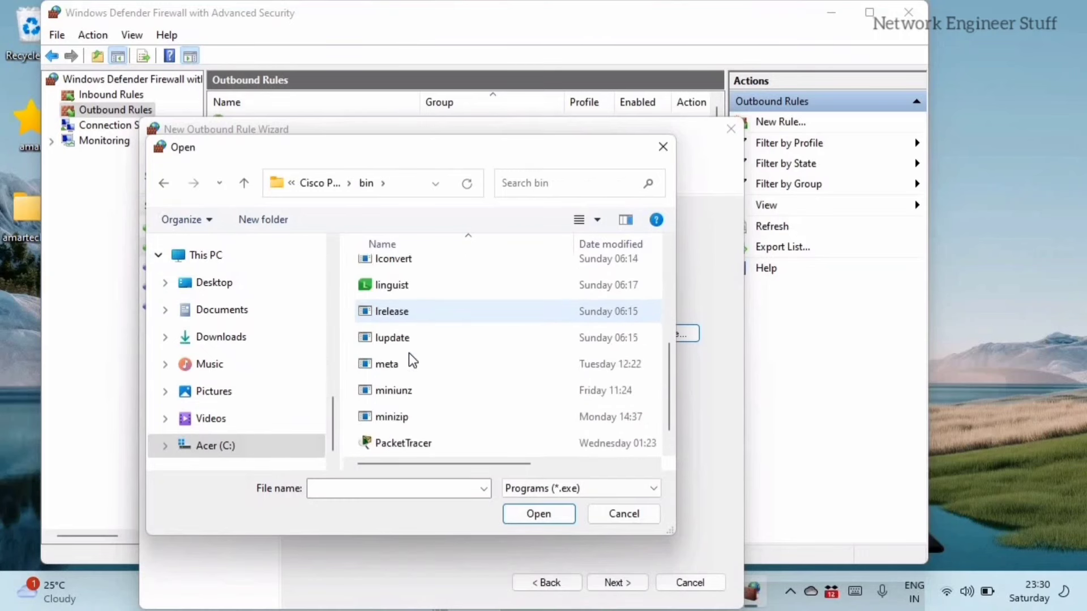
double_click(403, 419)
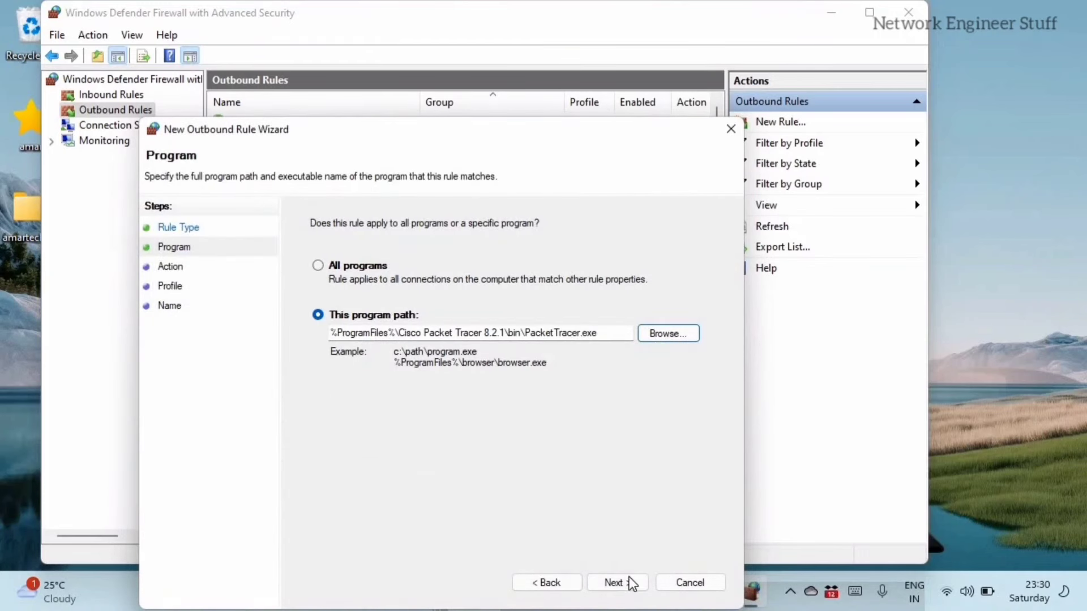
- Keep Block on all three profiles and finish the outbound rule named 'cpt'
click(627, 589)
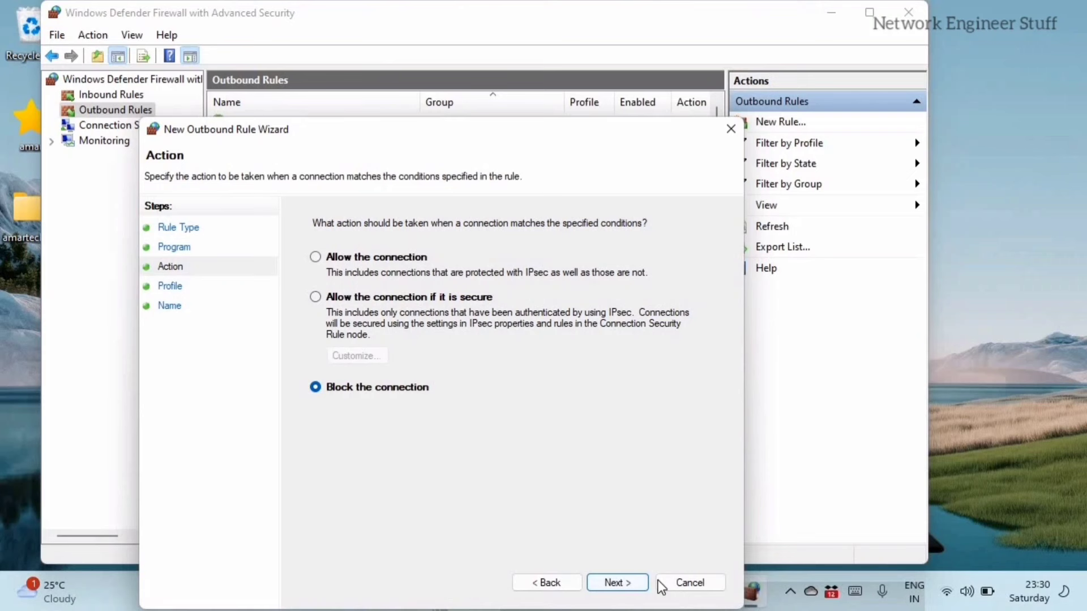
click(617, 583)
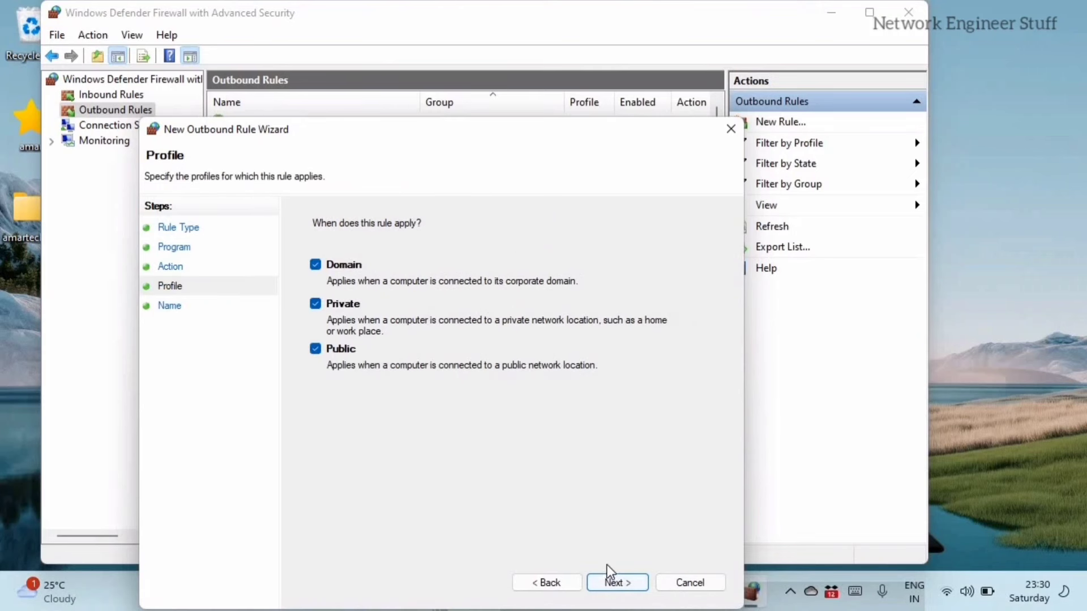
click(613, 583)
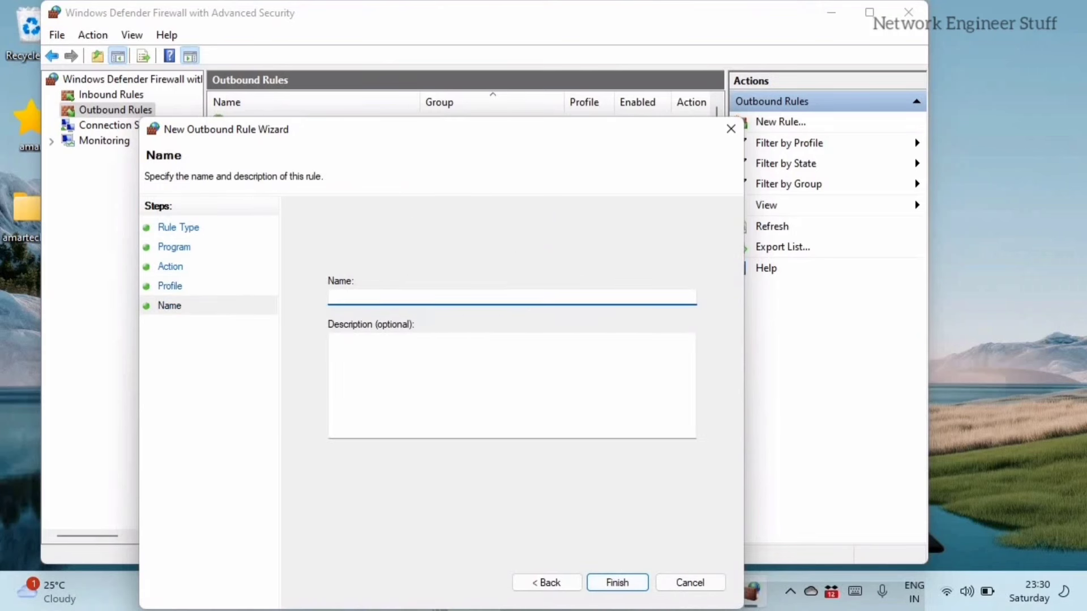
text(cpt)
click(622, 583)
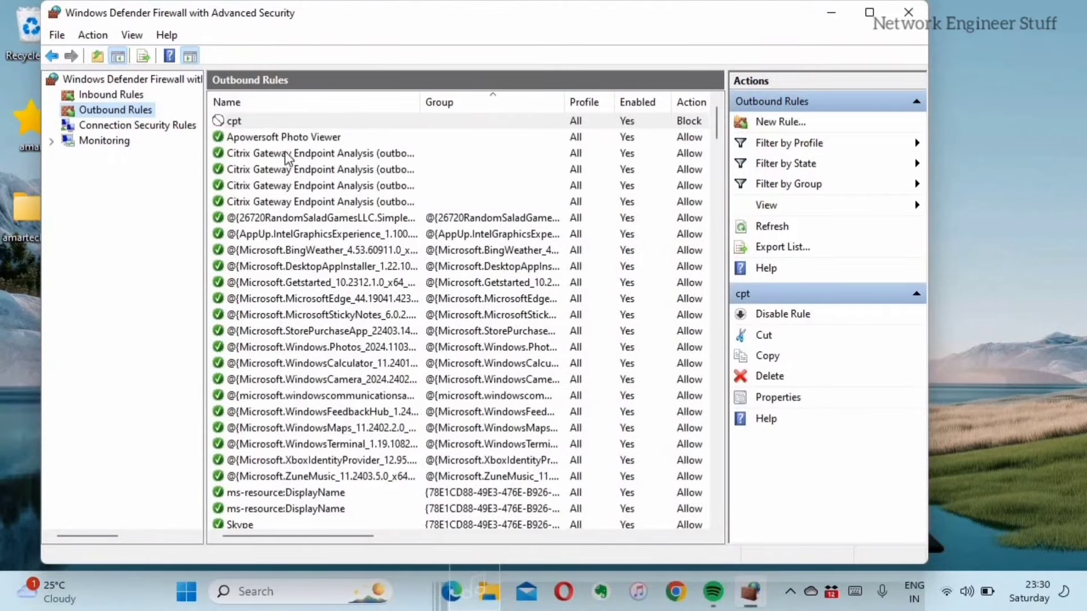
- Check the cpt rule in the Inbound Rules list, then close the firewall window
click(113, 97)
click(233, 429)
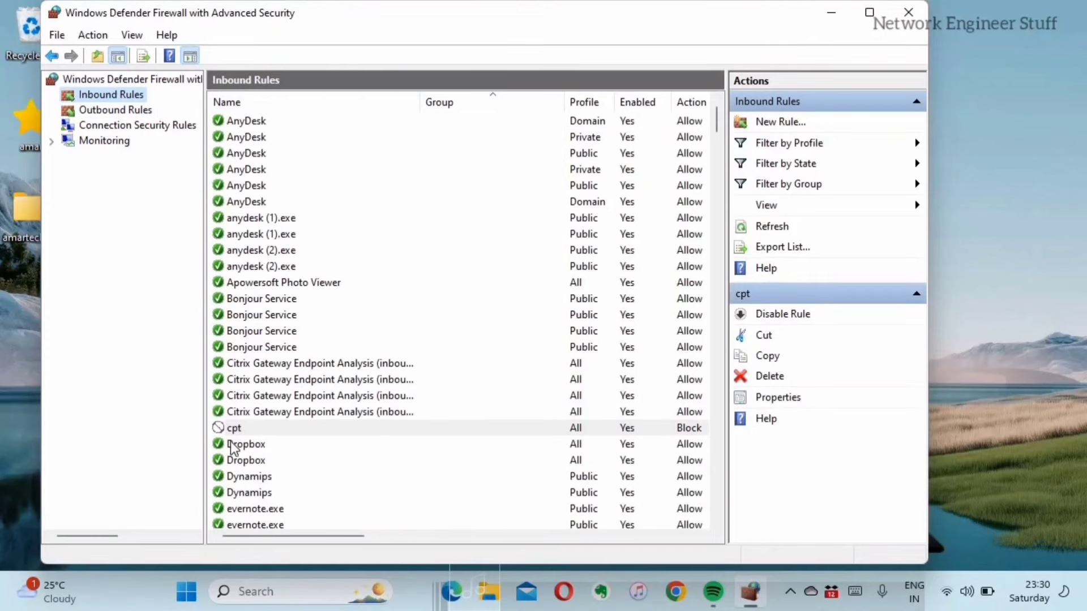
click(909, 13)
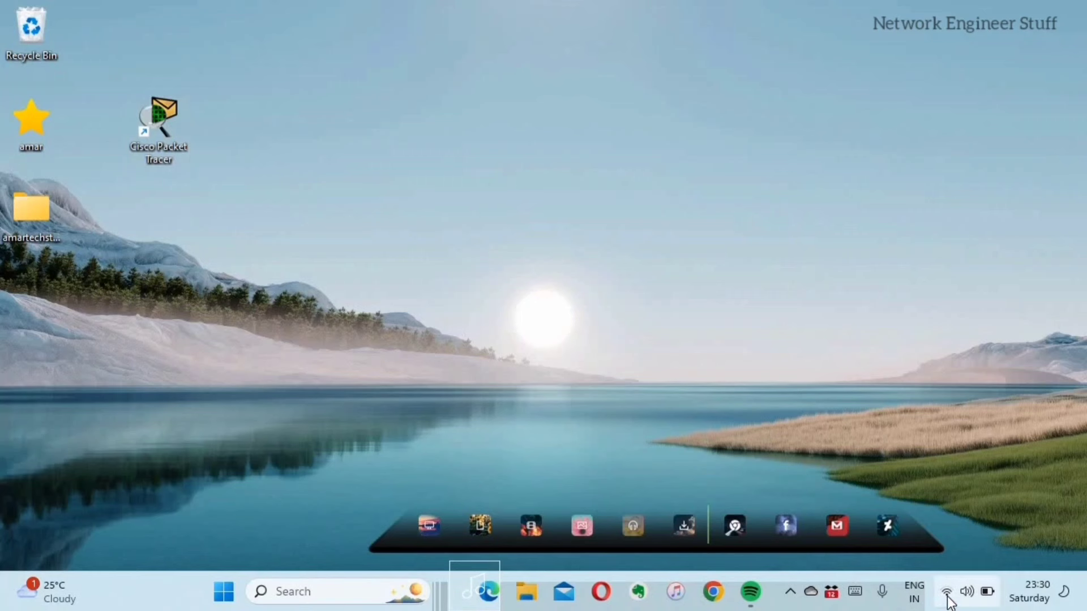
- Launch Cisco Packet Tracer so it opens directly to its workspace without the login screen
mouse_move(950, 602)
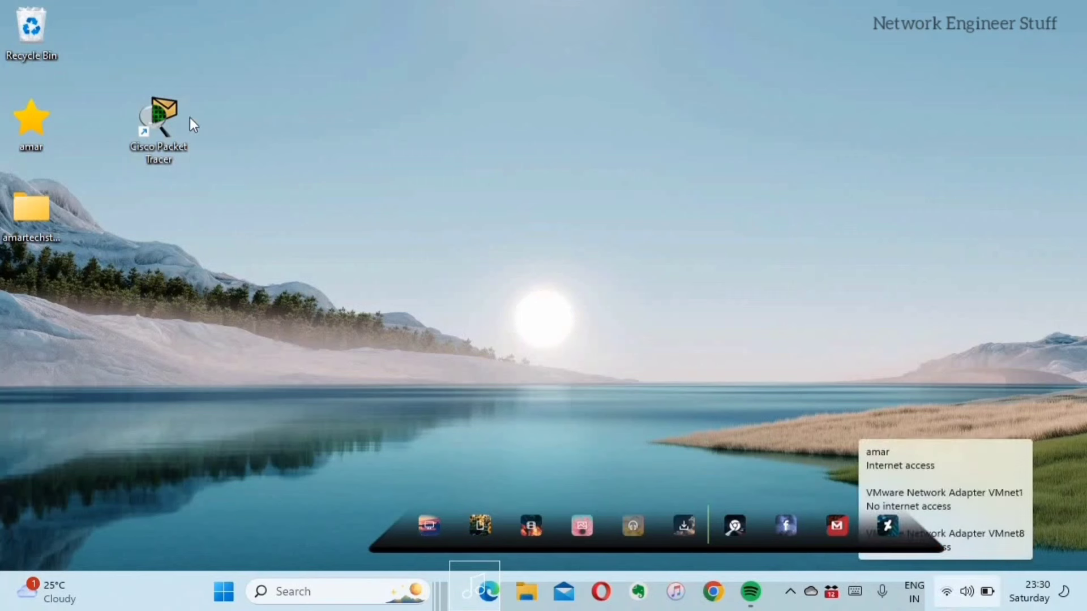